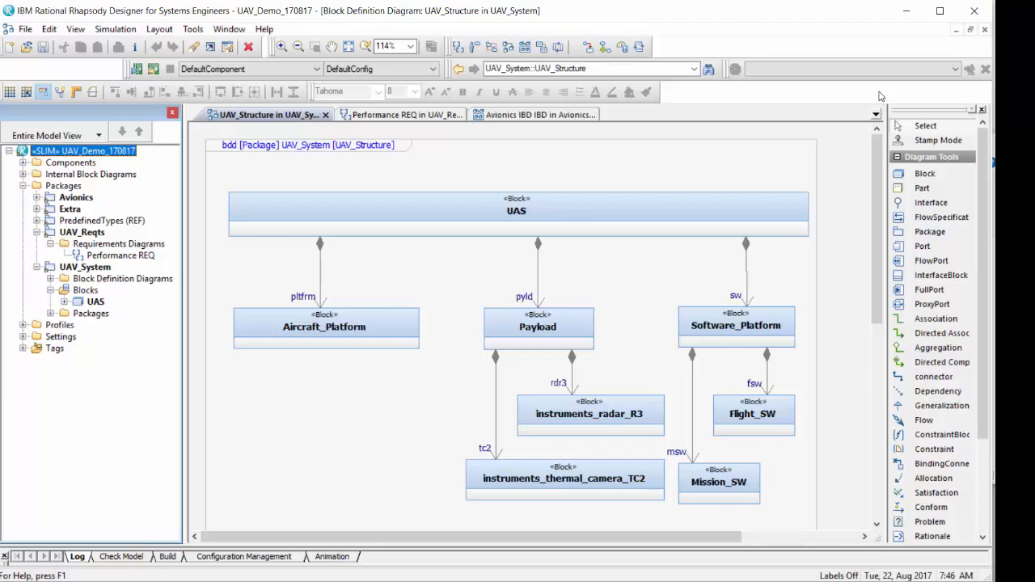
- Open the Syndeia Dashboard for the UAV_Demo_170817 project
right_click(94, 157)
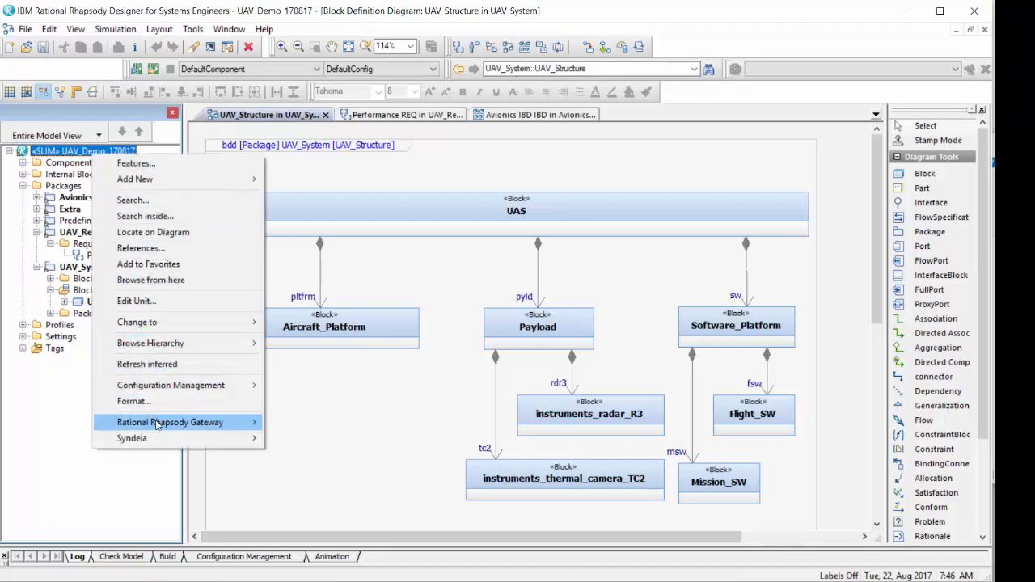
mouse_move(158, 438)
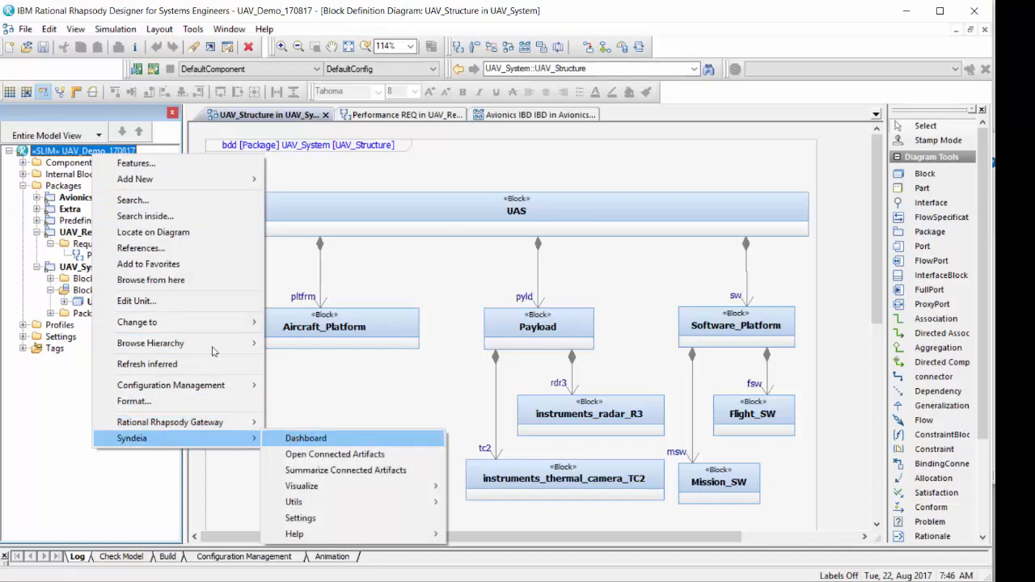
key("Return")
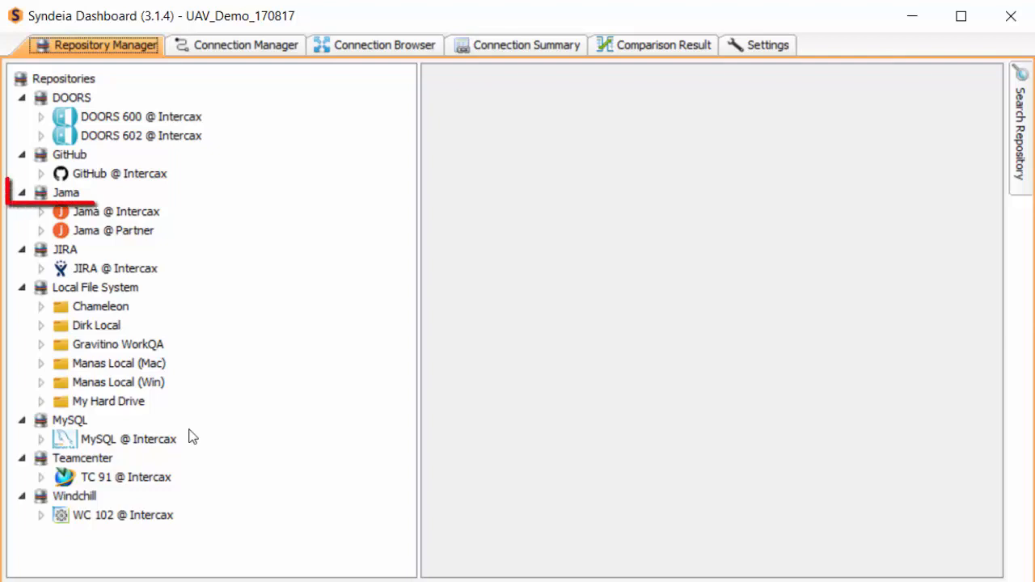
- View the entry form for adding a new Jama repository, and dismiss it without adding one
right_click(57, 192)
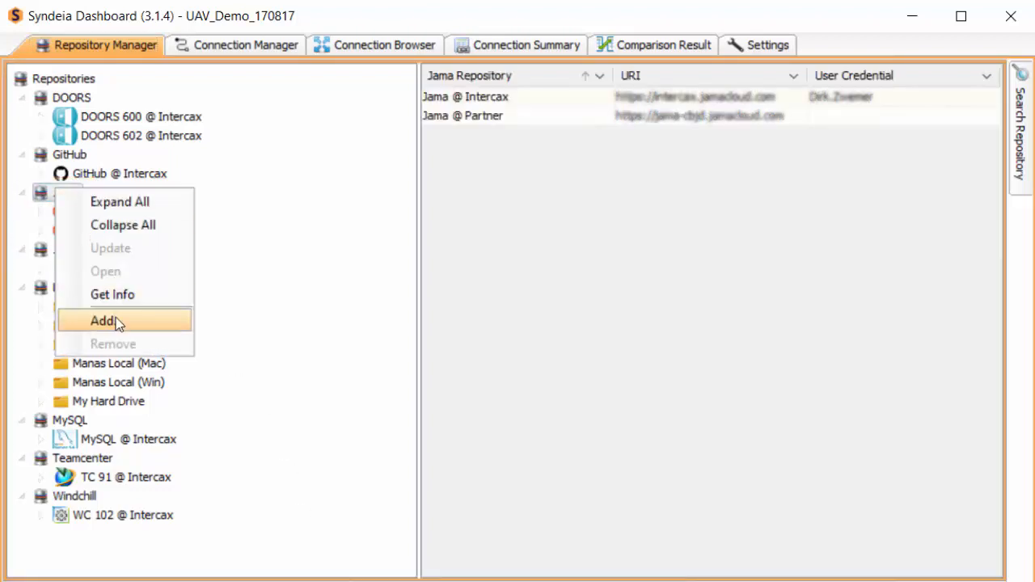
left_click(120, 321)
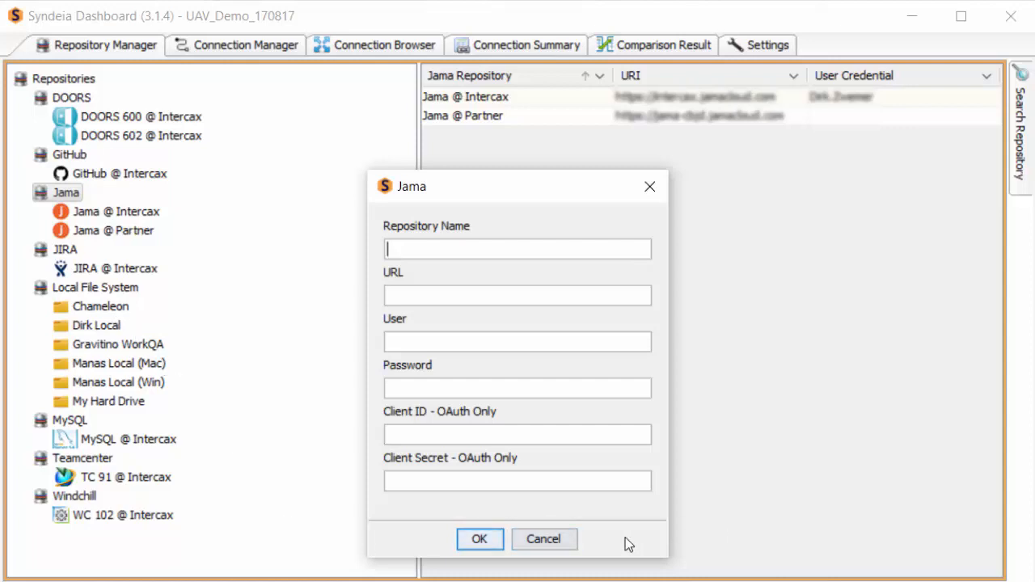
left_click(566, 538)
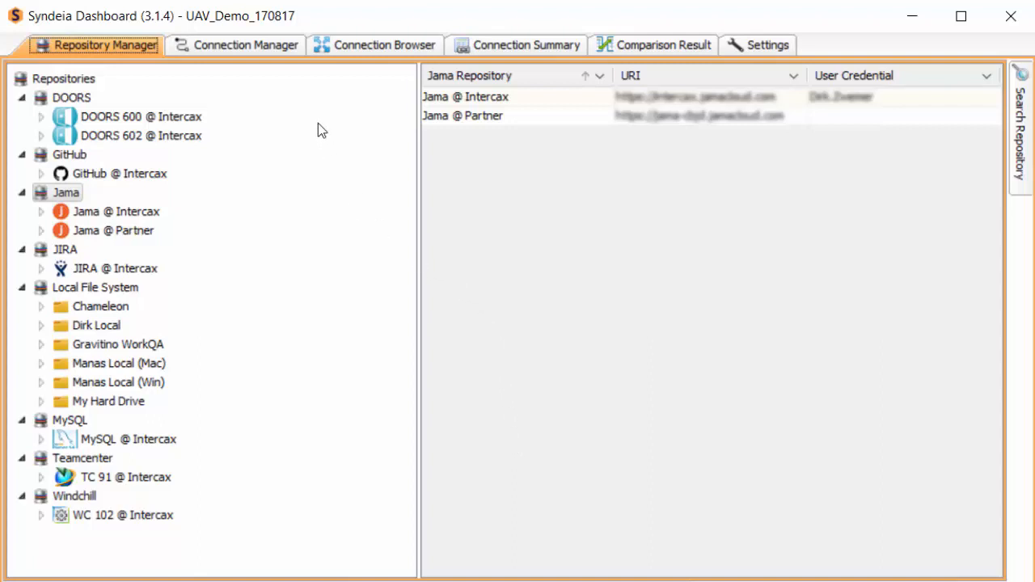
- Load the Jama @ Intercax repository alongside the SysML model in the Connection Manager
left_click(255, 44)
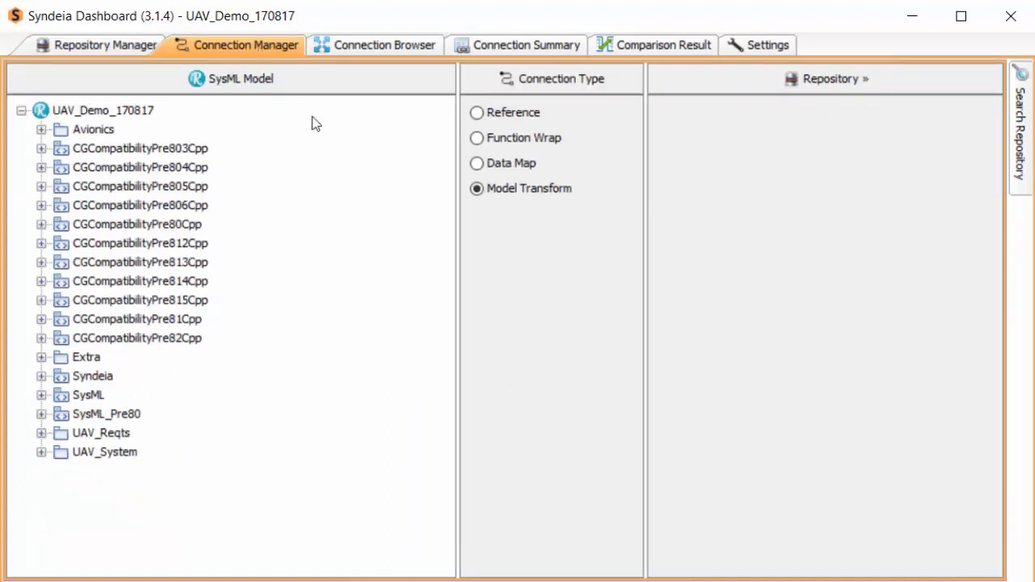
left_click(711, 84)
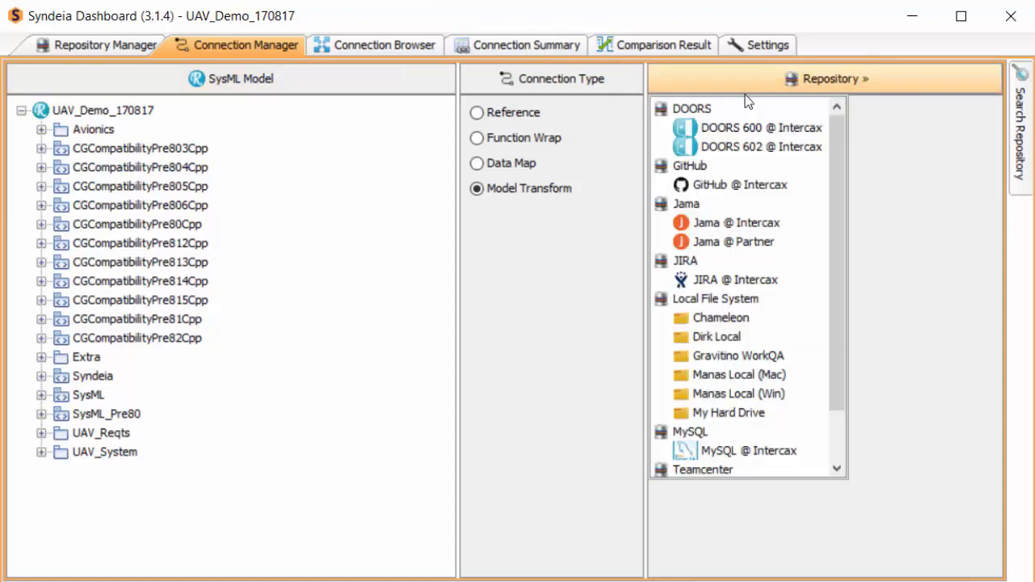
left_click(723, 223)
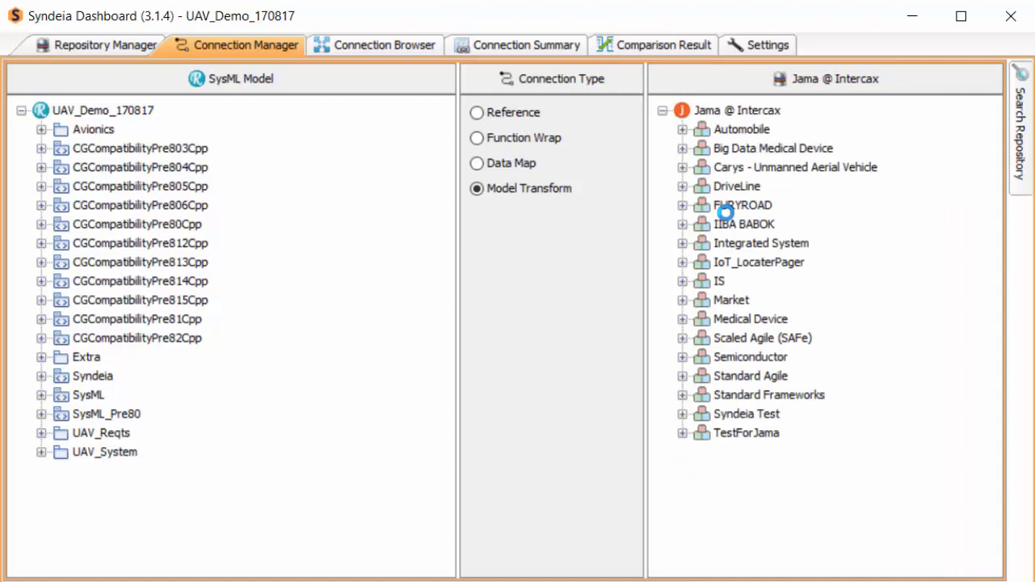
- Create a Reference connection from the UAS block in UAV_System to FireUAV Specification under Syndeia Test's UAV Sandbox, UAV SysML Requirements
left_click(495, 114)
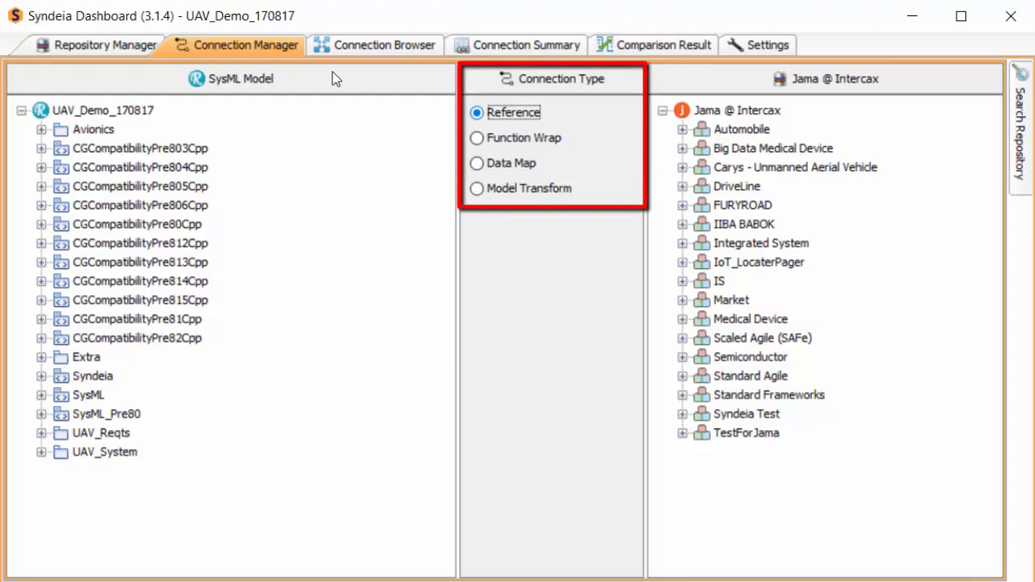
left_click(683, 414)
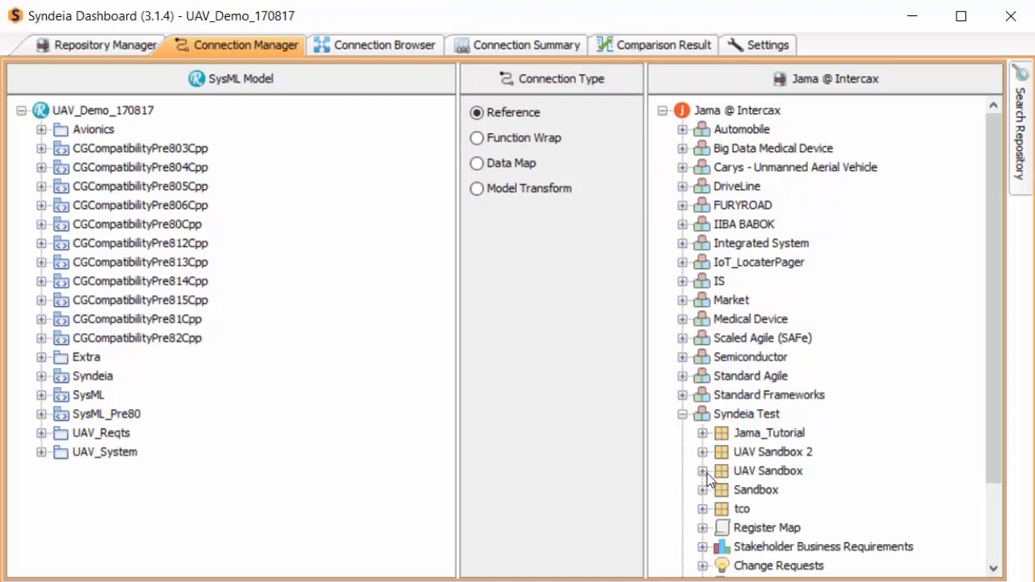
left_click(702, 470)
left_click(723, 490)
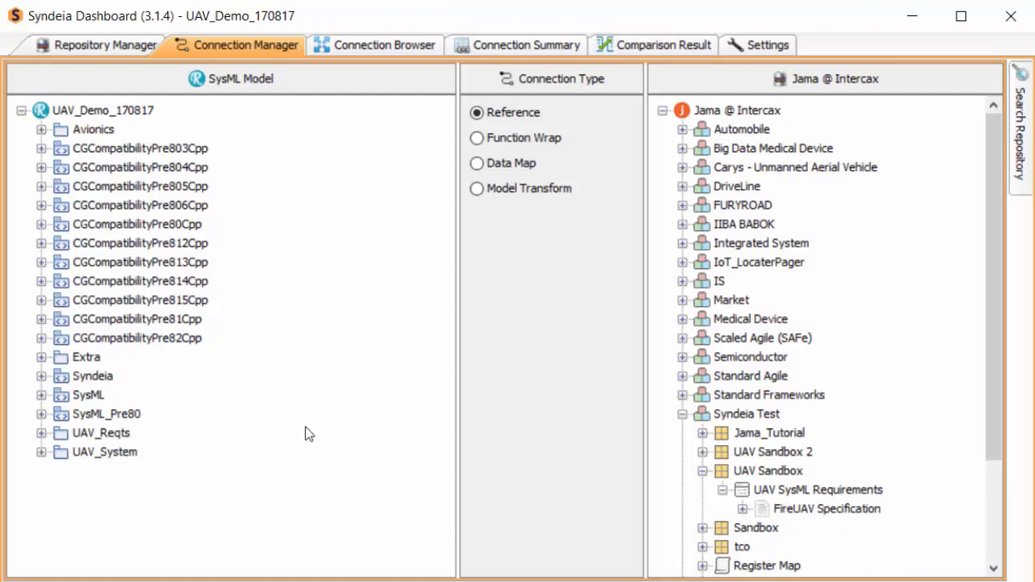
left_click(41, 452)
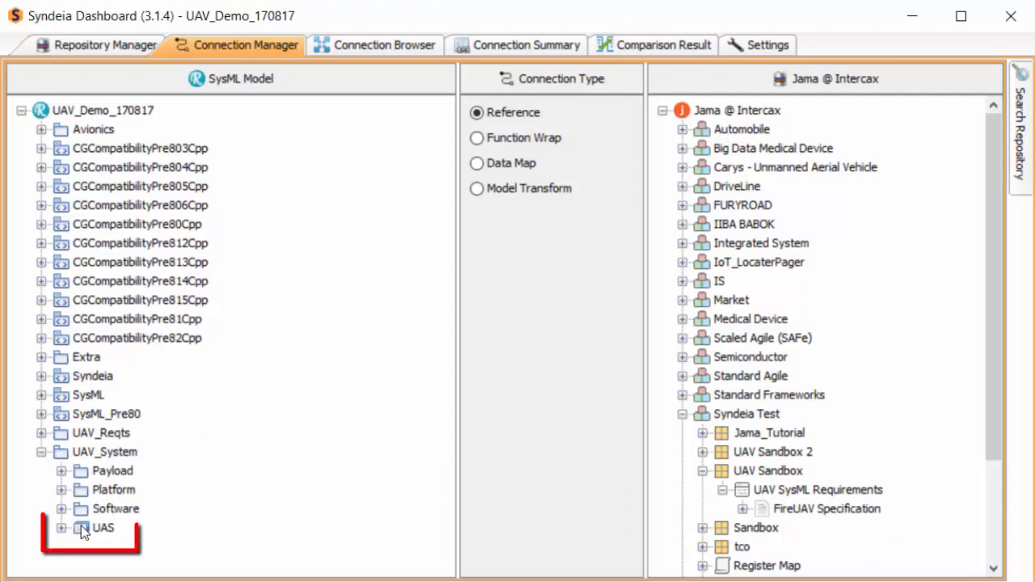
left_click_drag(81, 526, 778, 509)
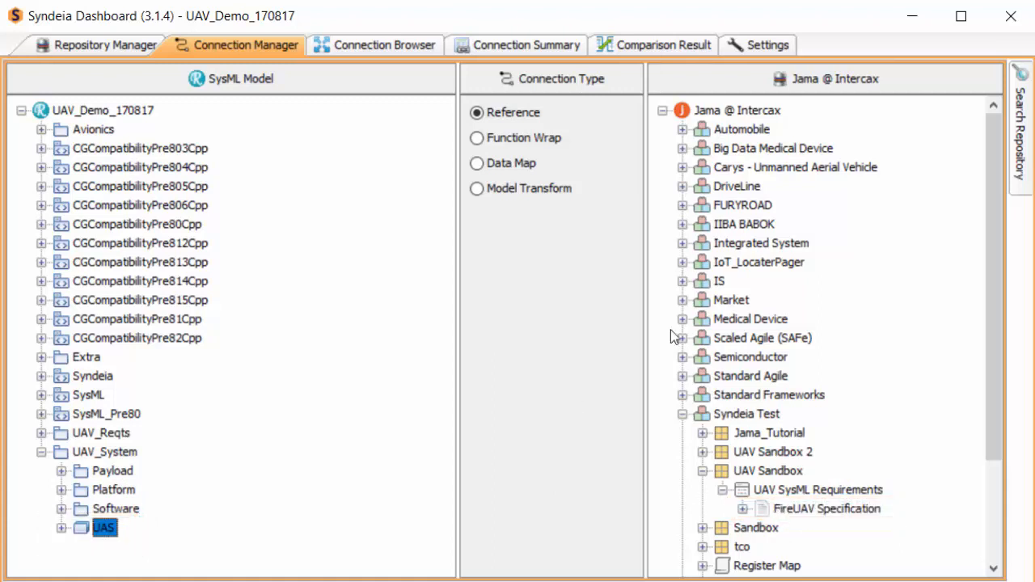
- Look up the UAS block's connection under UAV_System in the Connection Browser
left_click(394, 45)
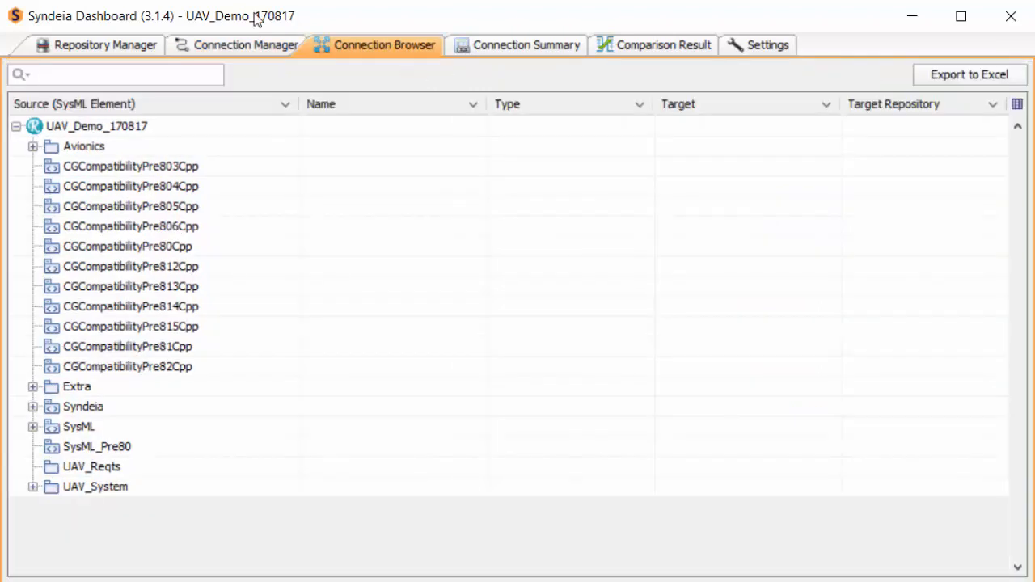
left_click(32, 487)
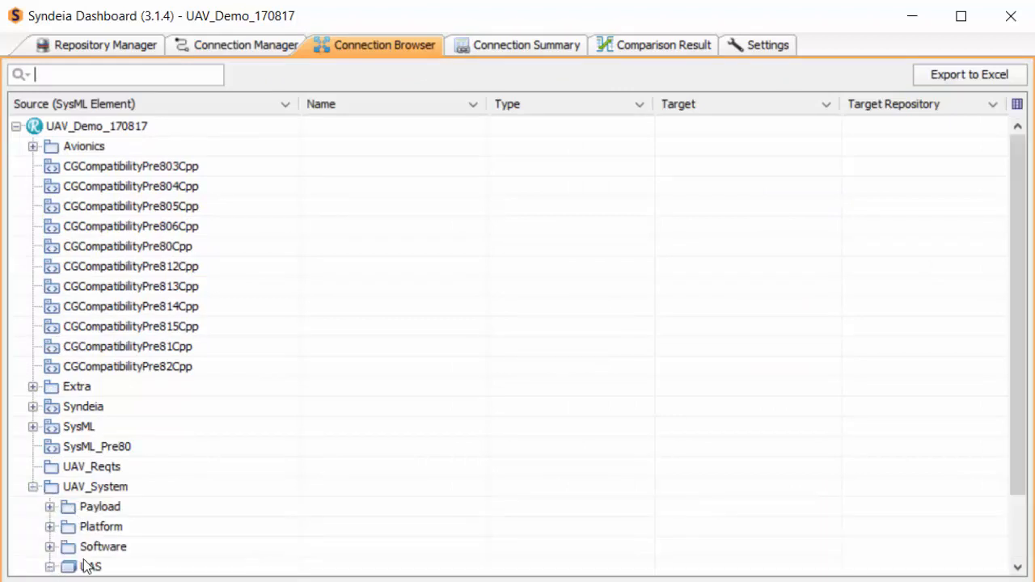
left_click_drag(1019, 400, 1019, 490)
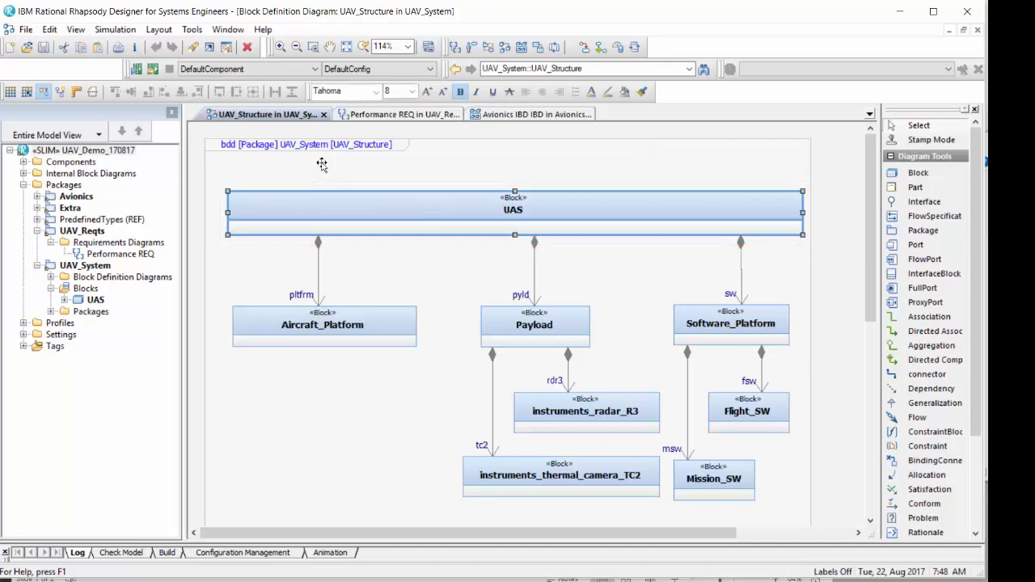
- From the UAS block in the Rhapsody UAV_Structure diagram, open its connected artifact in Jama
right_click(437, 210)
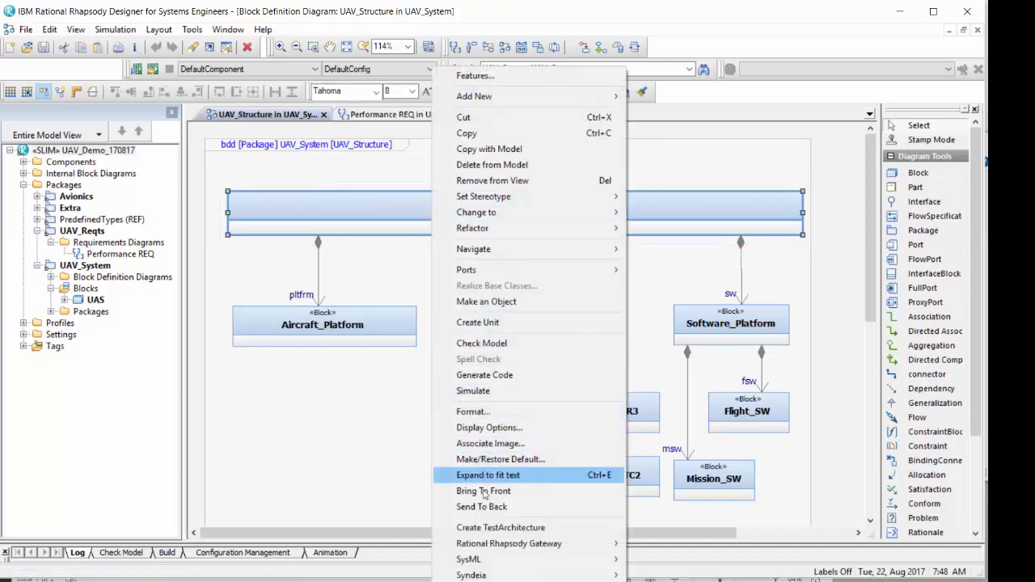
mouse_move(485, 575)
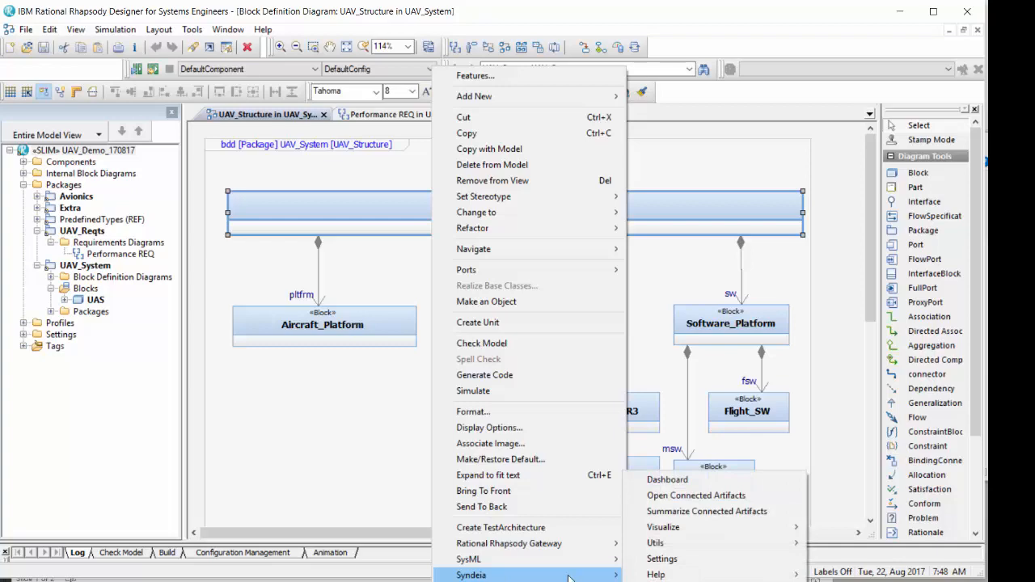
left_click(687, 495)
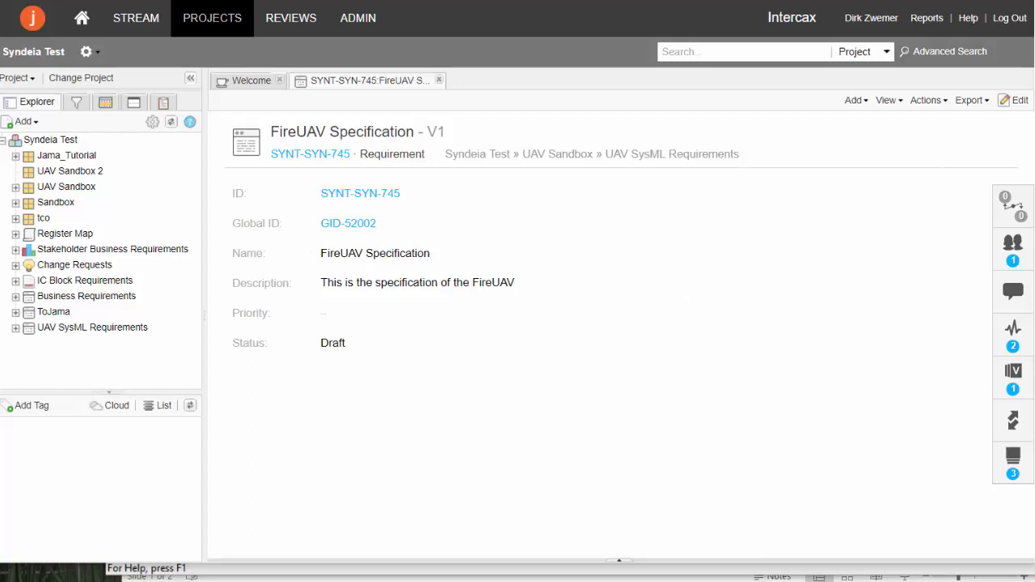
- Change the FireUAV Specification description to "This is the revised specification of the FireUAV", then save and commit the edit
left_click(1017, 101)
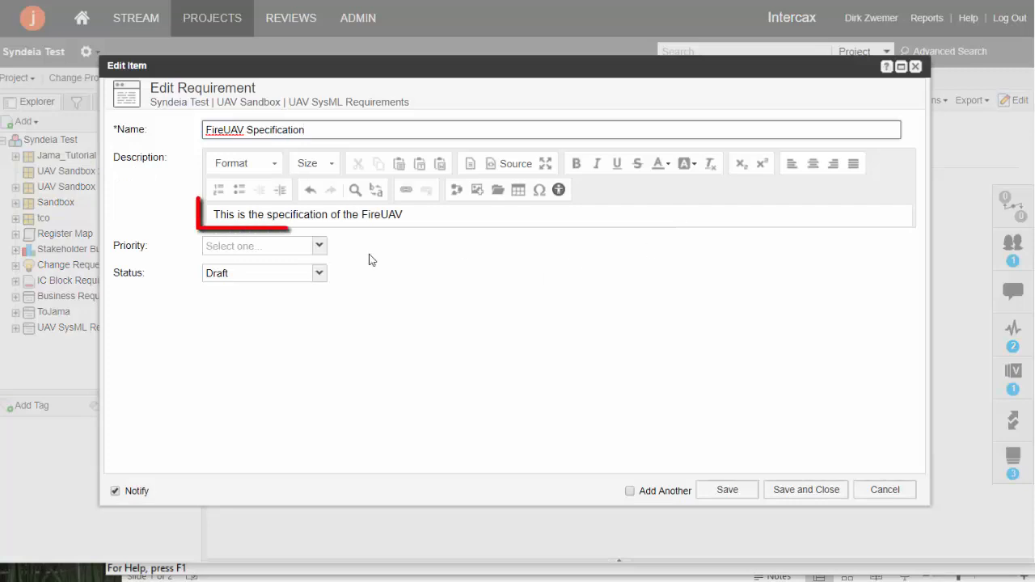
left_click(267, 215)
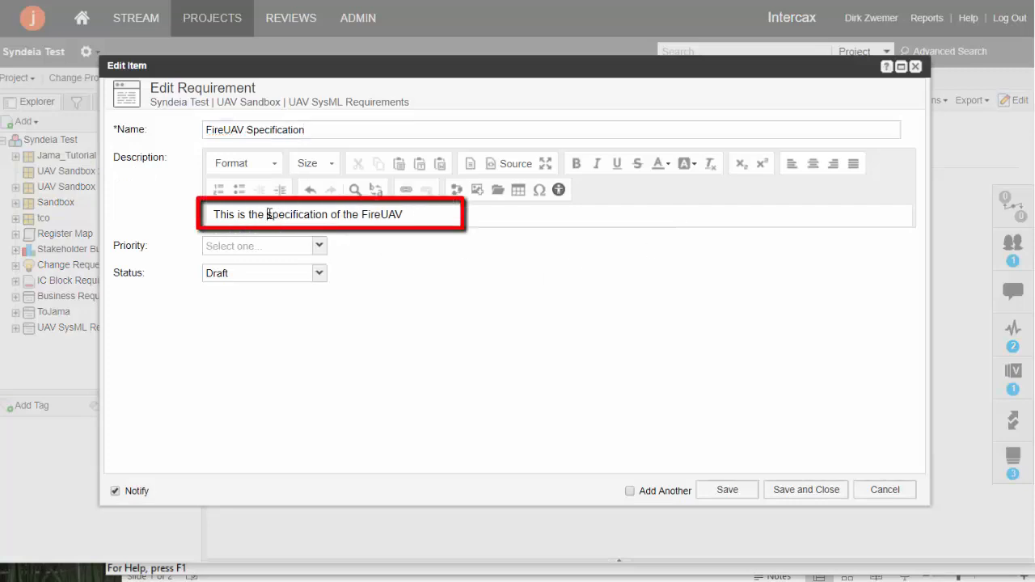
type("revise")
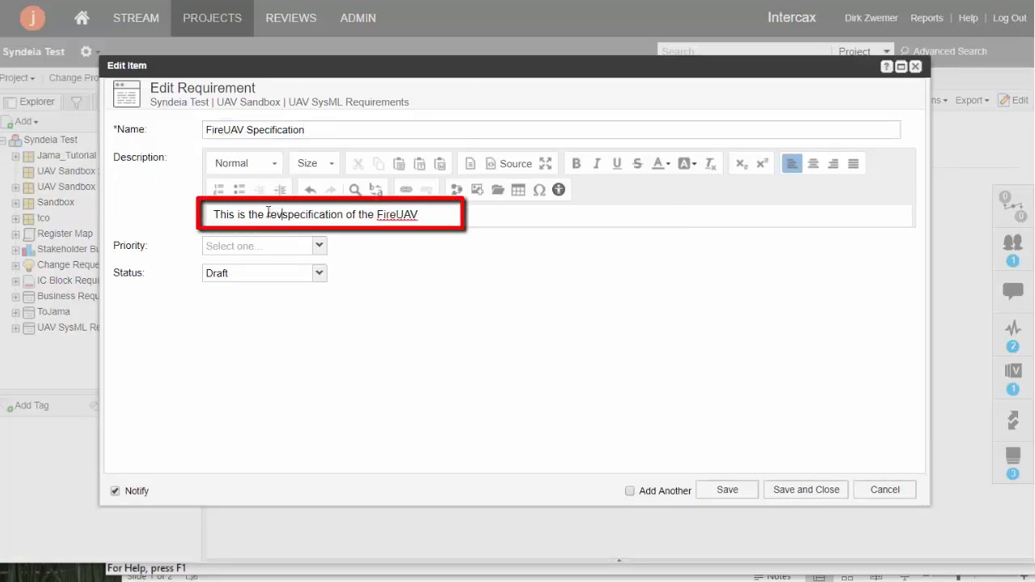
type("d")
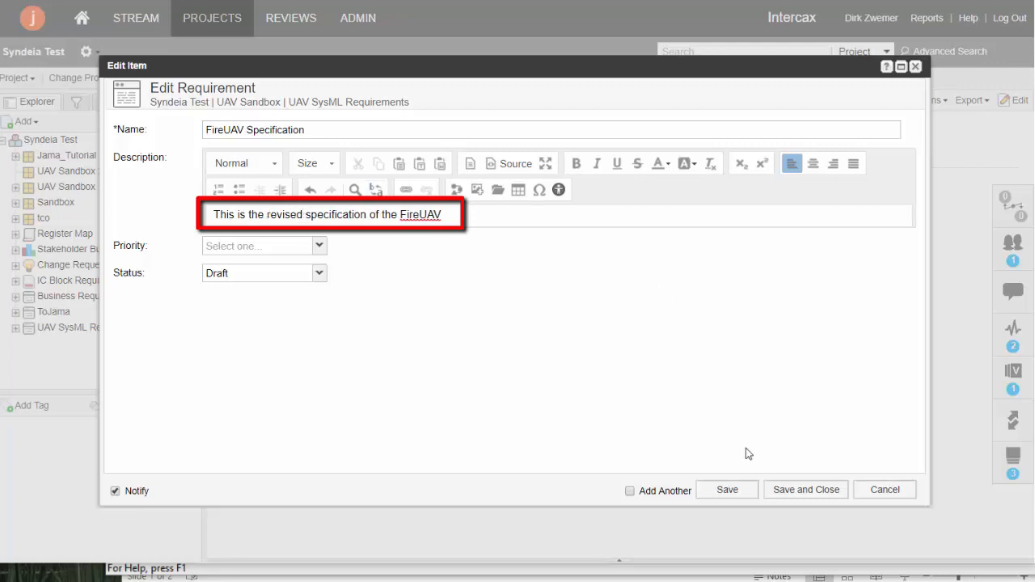
left_click(800, 492)
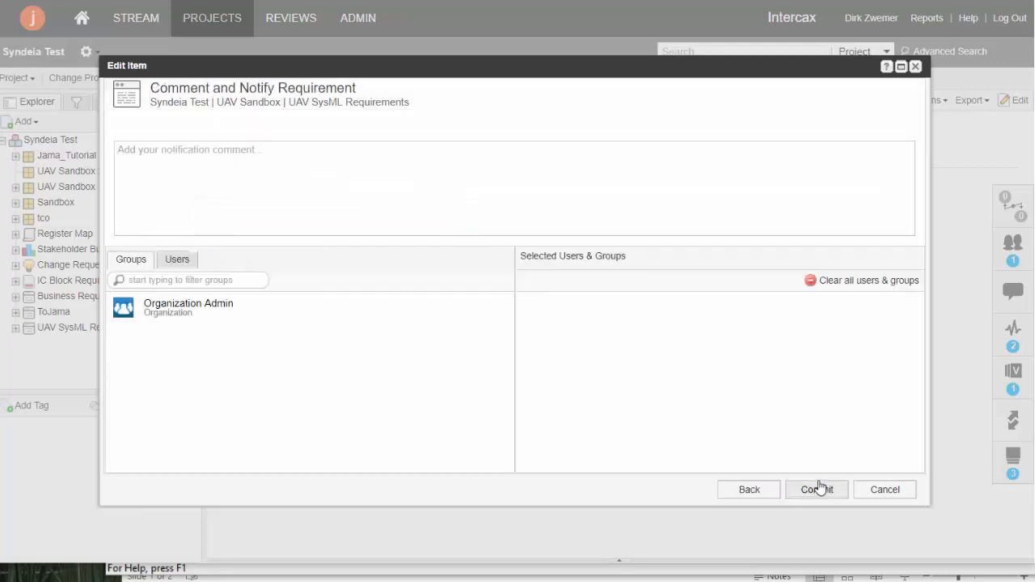
left_click(817, 490)
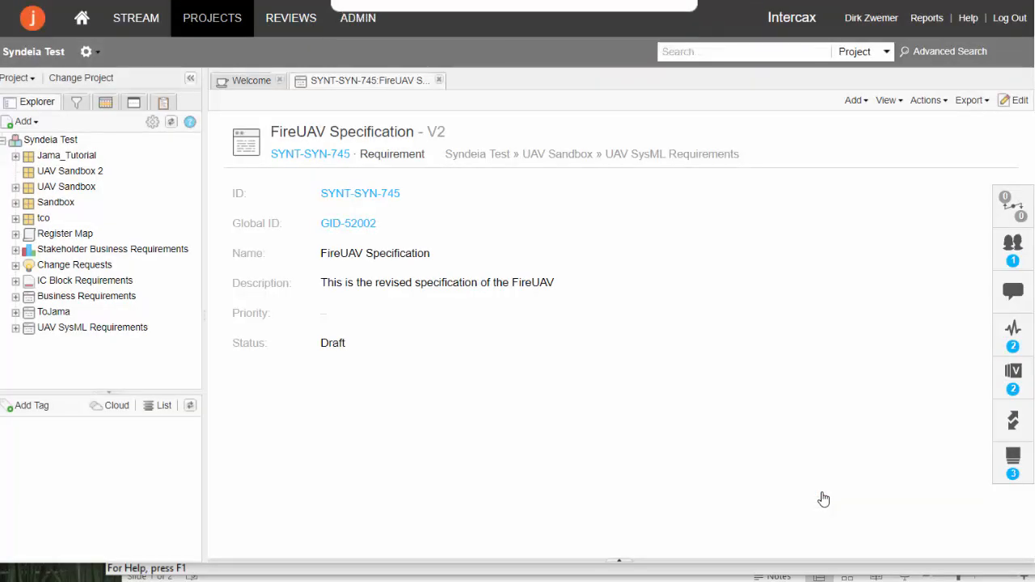
- Switch to the Syndeia Dashboard and compare SysML and target for the UAS block's connection to FireUAV Specification
mouse_move(897, 576)
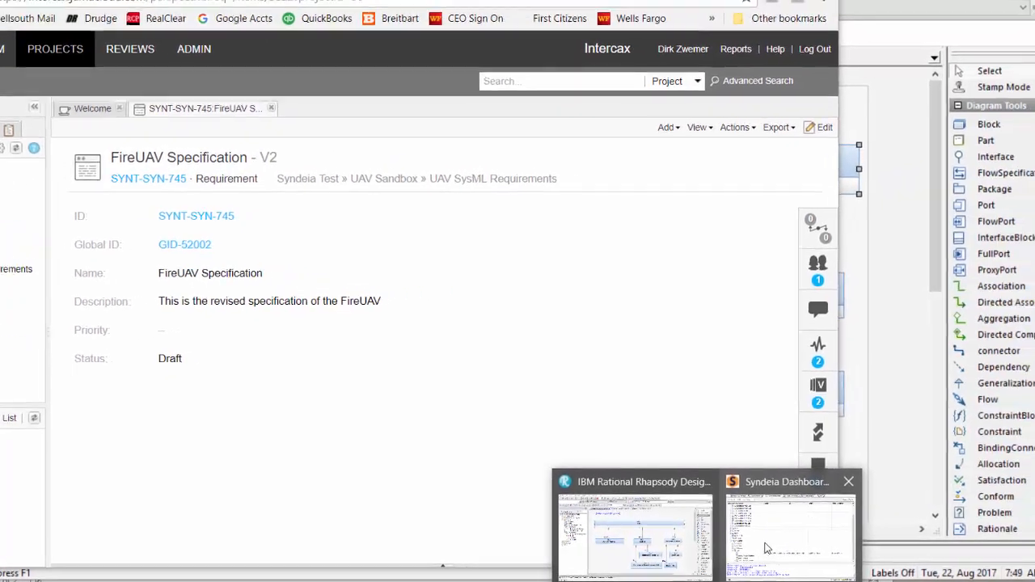
left_click(768, 548)
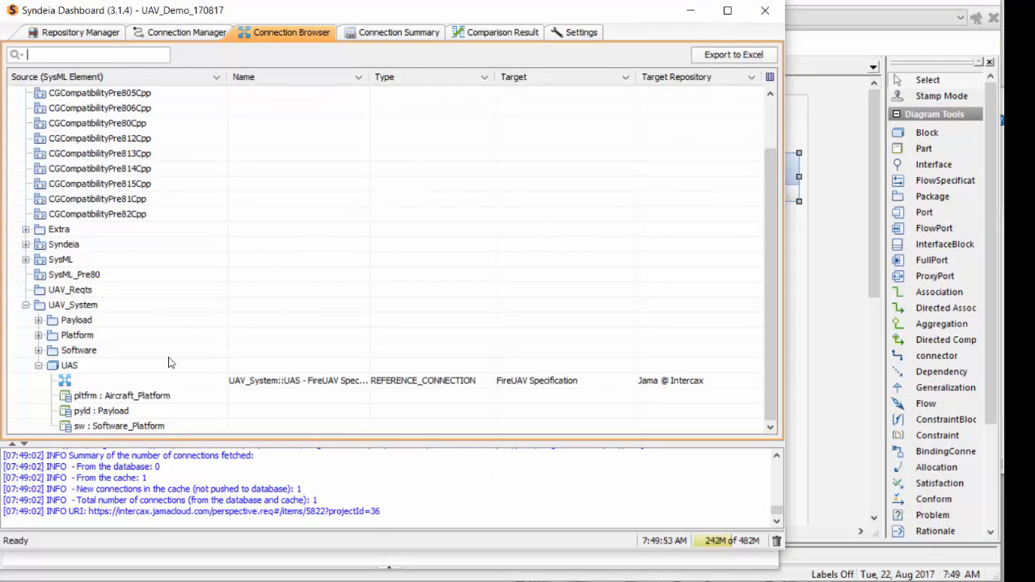
right_click(151, 377)
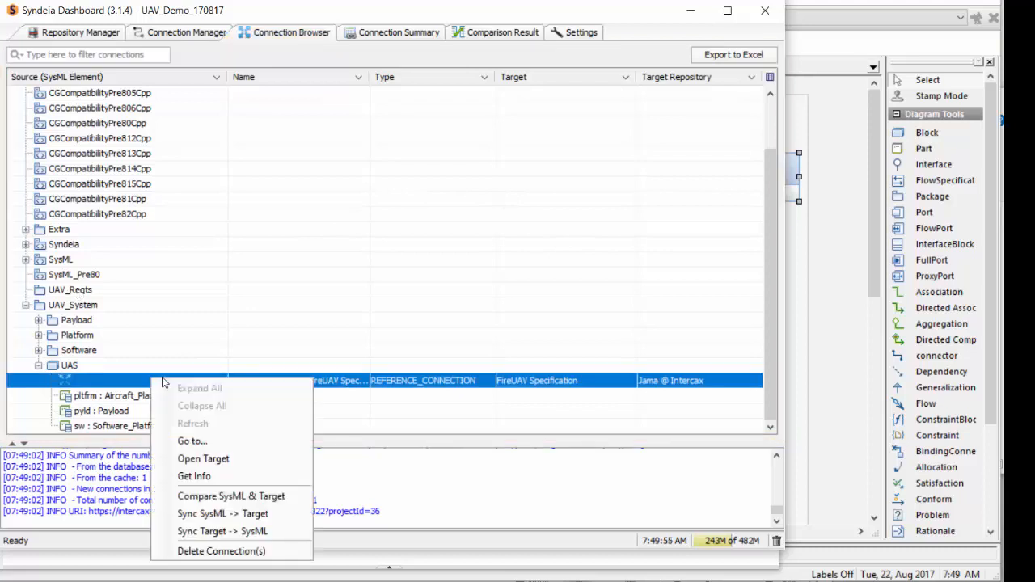
left_click(254, 496)
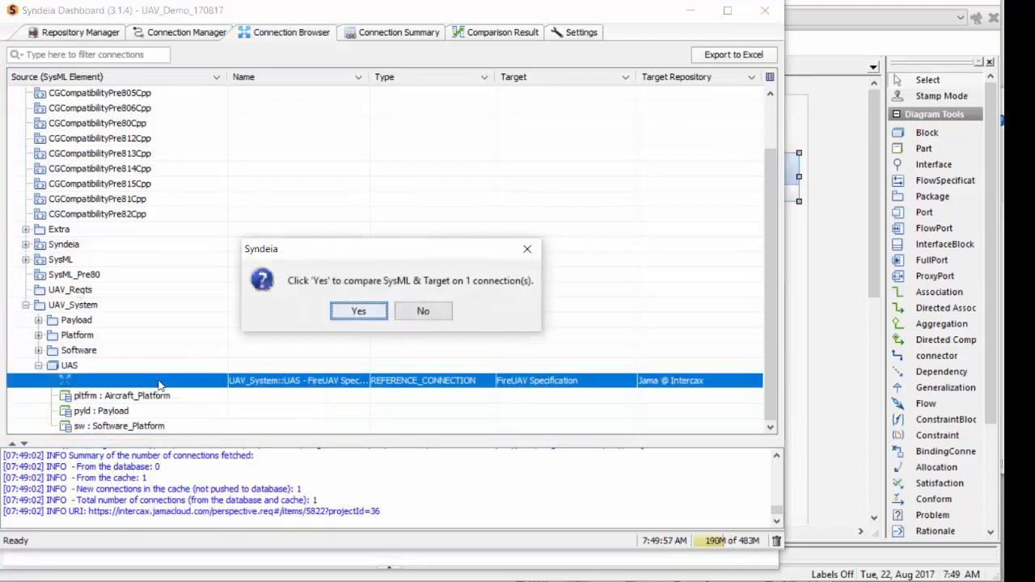
key("Return")
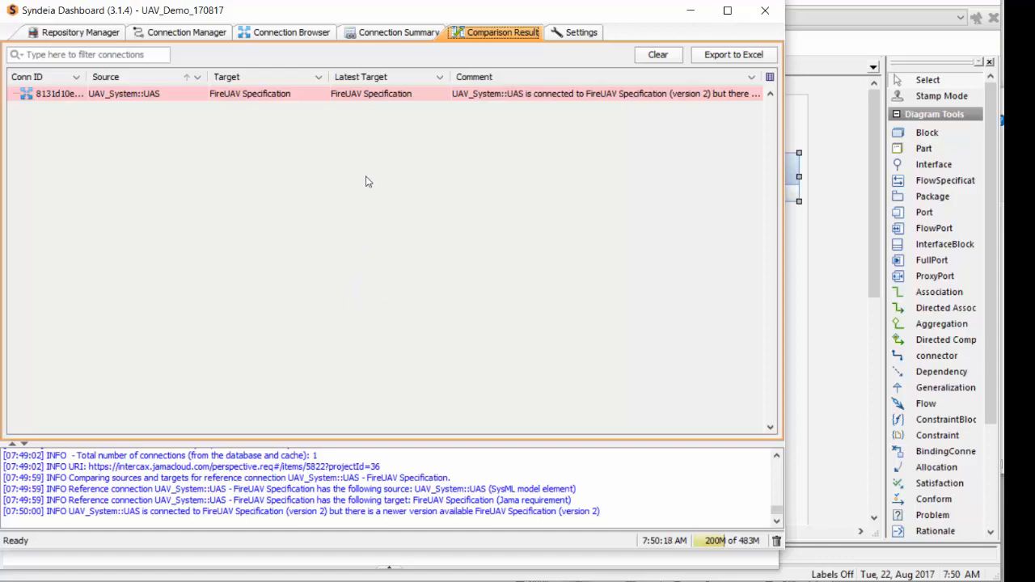
- Synchronize the compared UAS connection from target to SysML
right_click(284, 97)
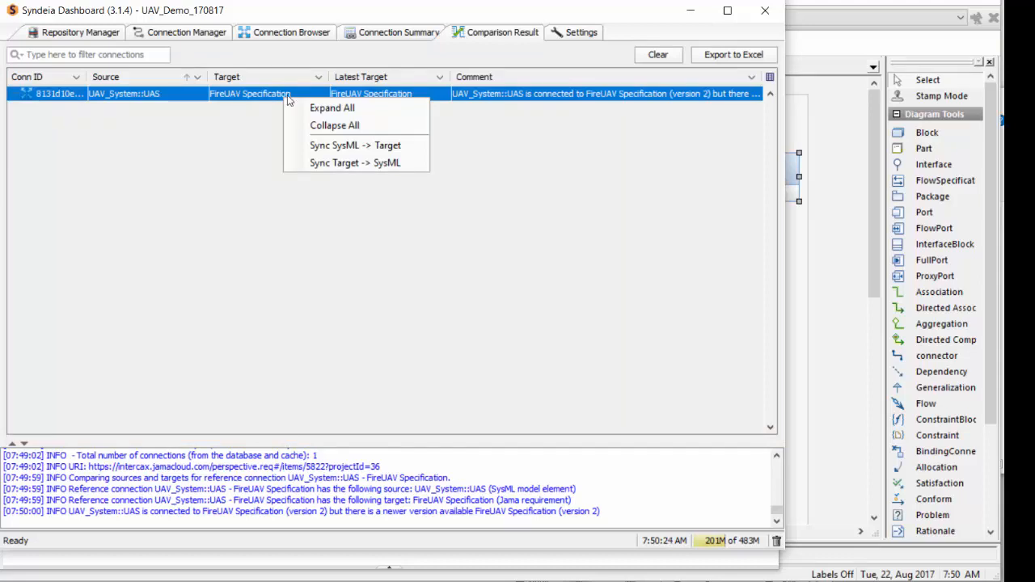
left_click(353, 165)
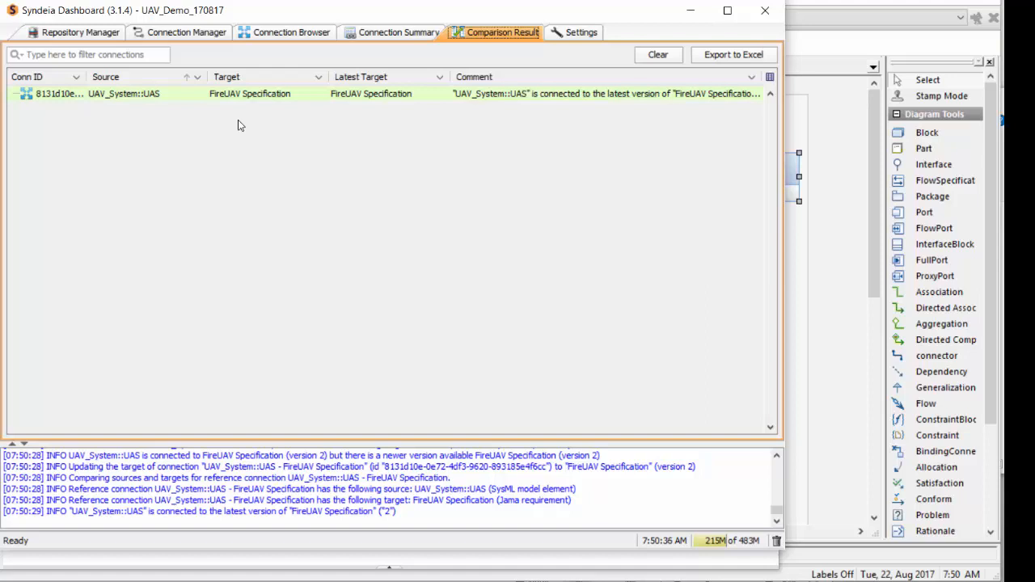
- In the Connection Manager, expand FireUAV Specification in the Jama repository down through Functional_Reqts to the Autonomous_Functioning requirements
left_click(196, 39)
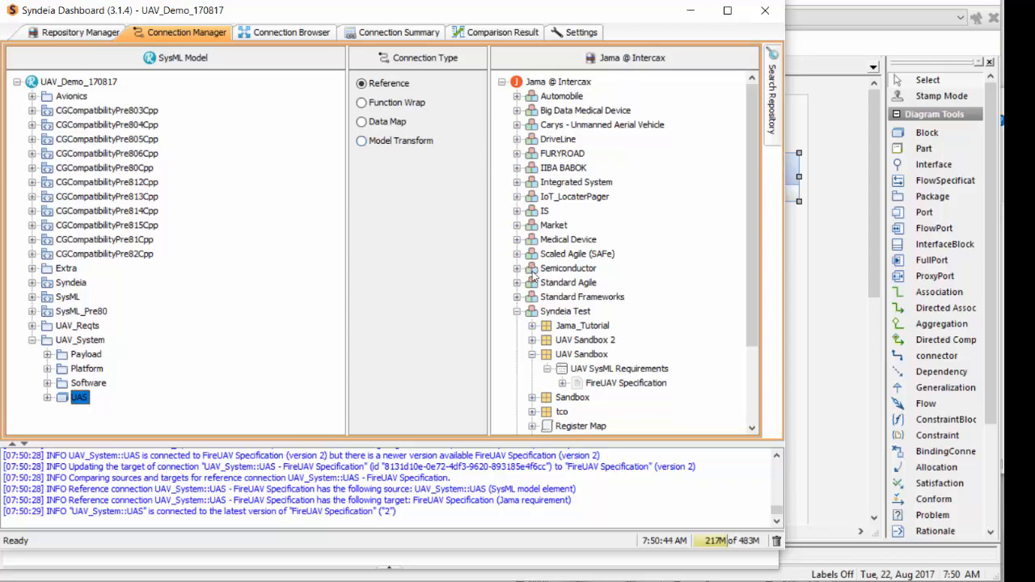
left_click(562, 383)
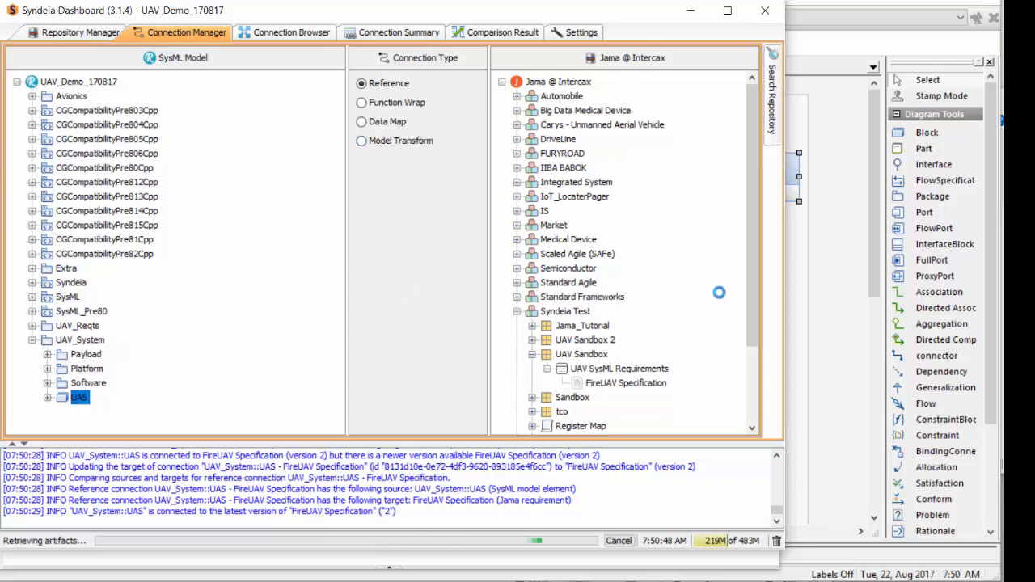
scroll(751, 267, "down", 3)
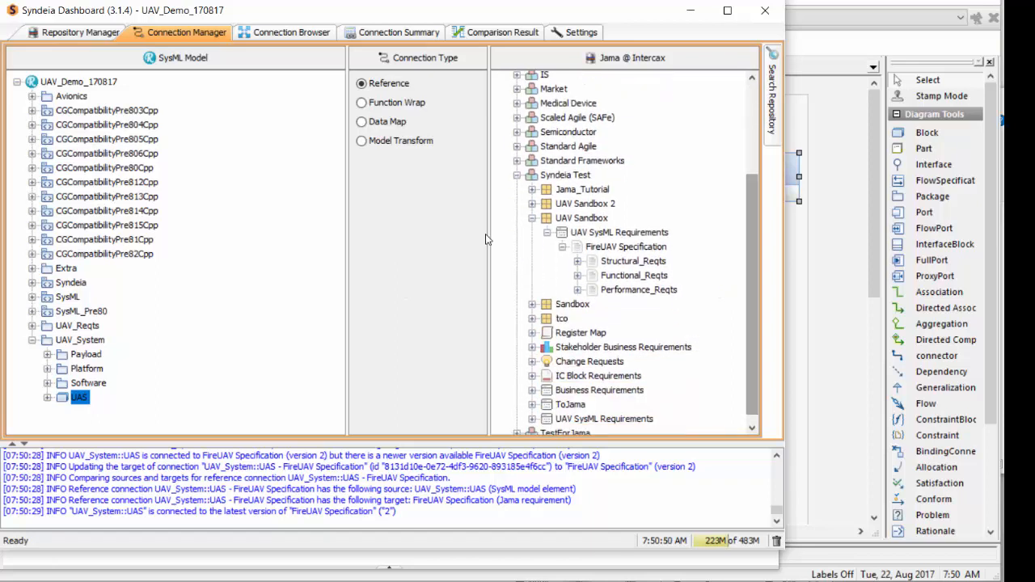
left_click(577, 275)
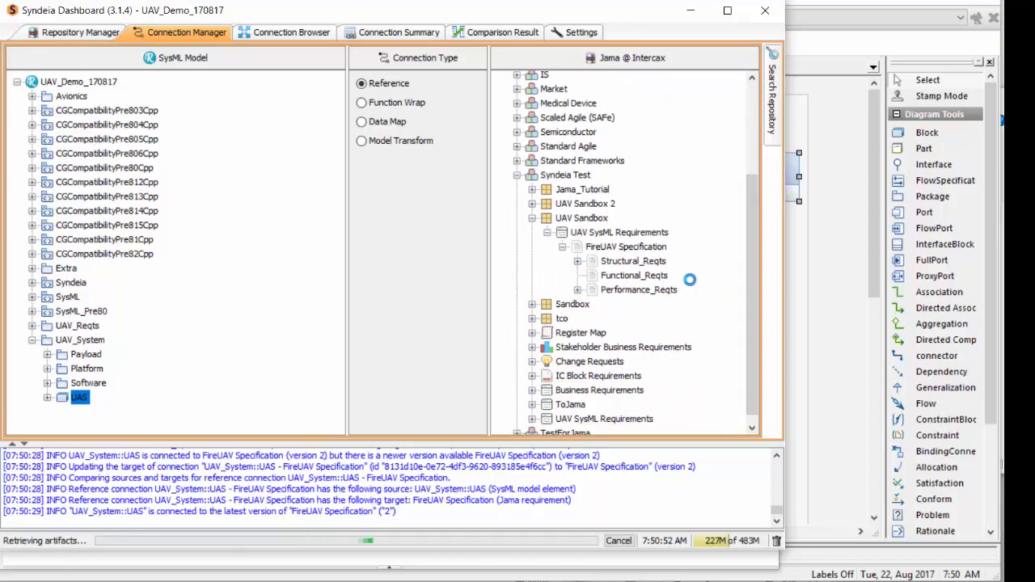
left_click(594, 289)
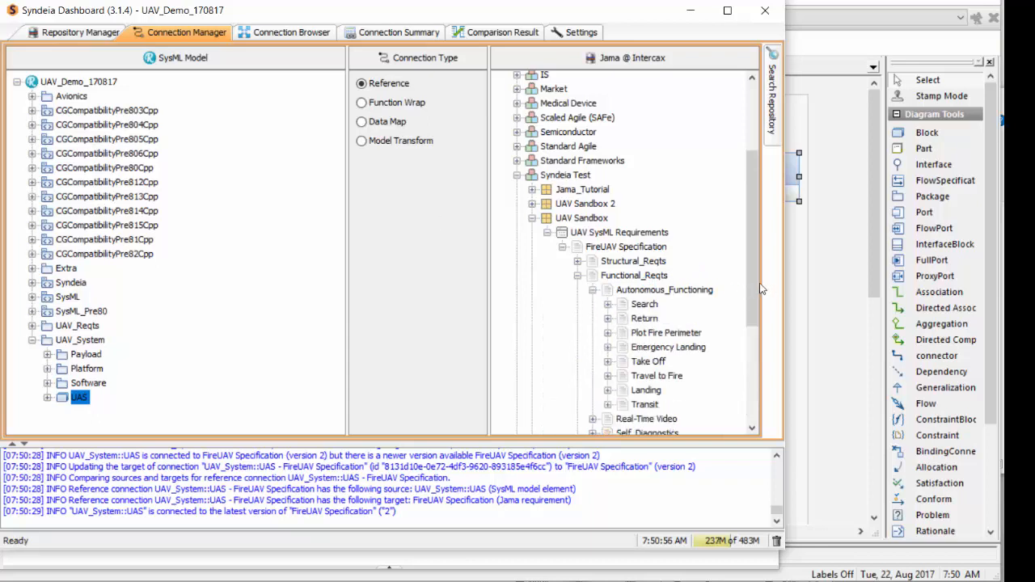
left_click_drag(754, 286, 747, 359)
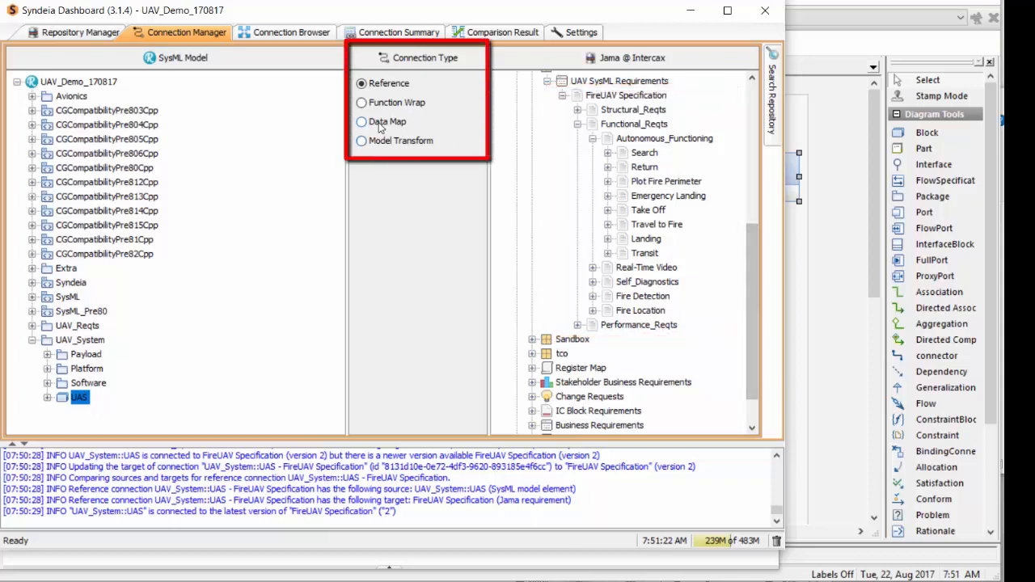
- Generate SysML requirements in the UAV_Reqts package from the Jama FireUAV Specification using a Model Transform connection
left_click(361, 142)
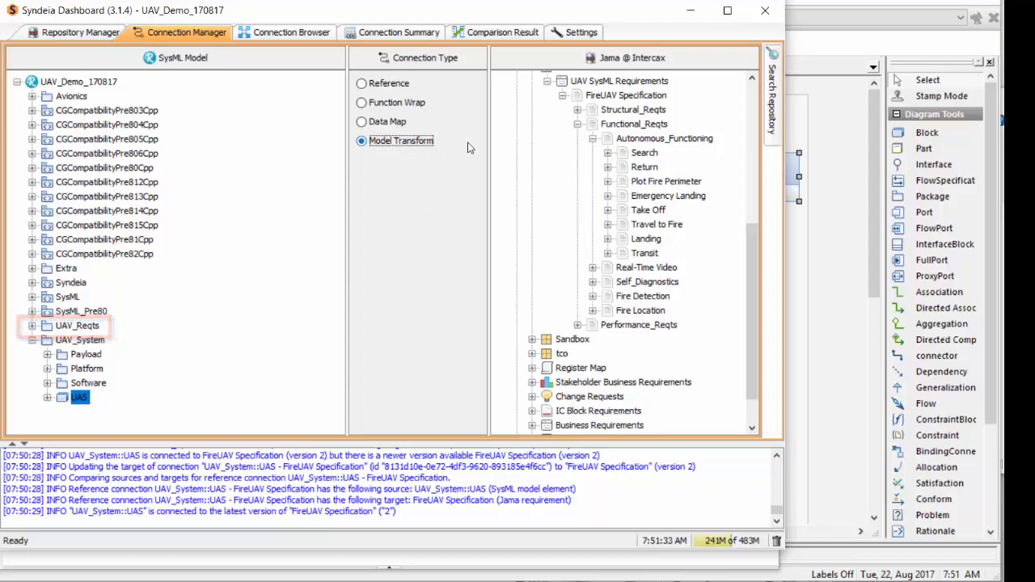
left_click(594, 97)
left_click_drag(577, 97, 97, 328)
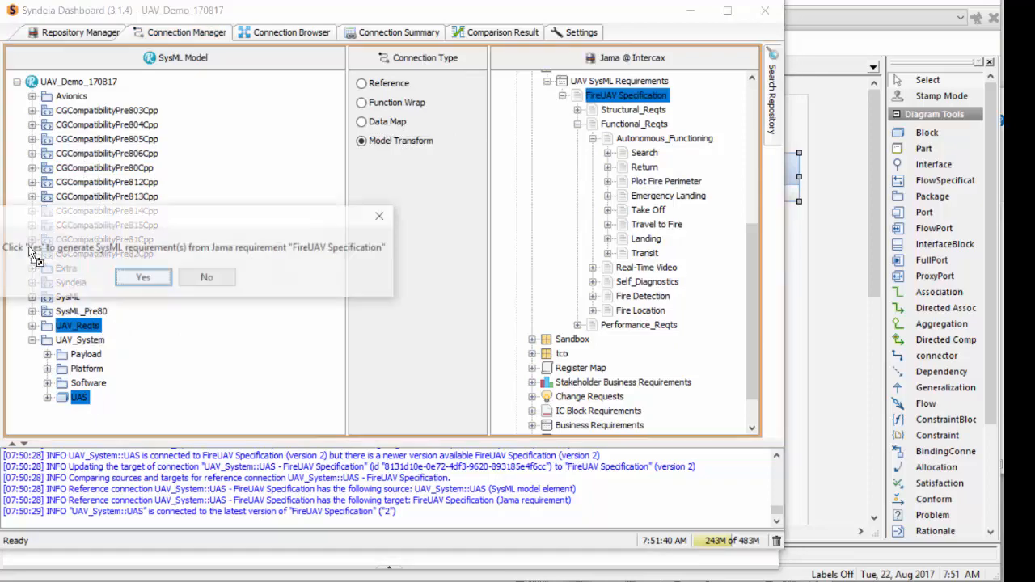
left_click(136, 278)
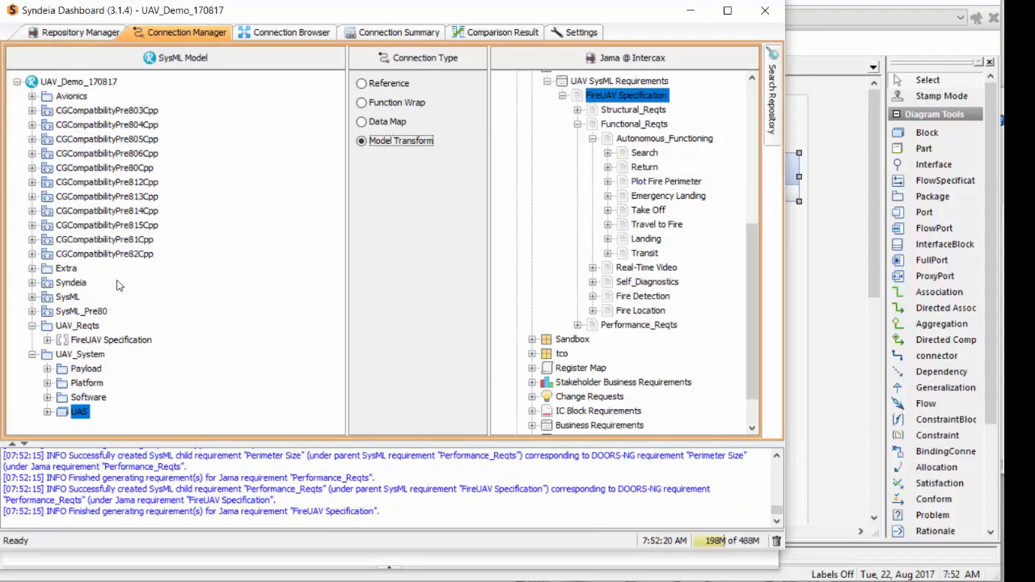
- Expand the generated FireUAV Specification and its Functional_Reqts under UAV_Reqts to examine the SysML requirement hierarchy
left_click(47, 340)
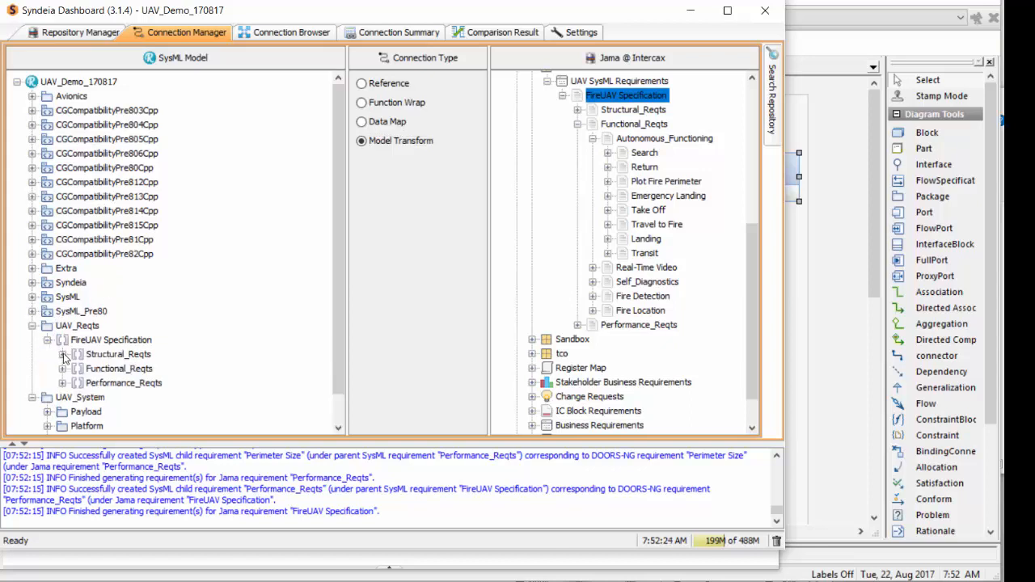
left_click(63, 368)
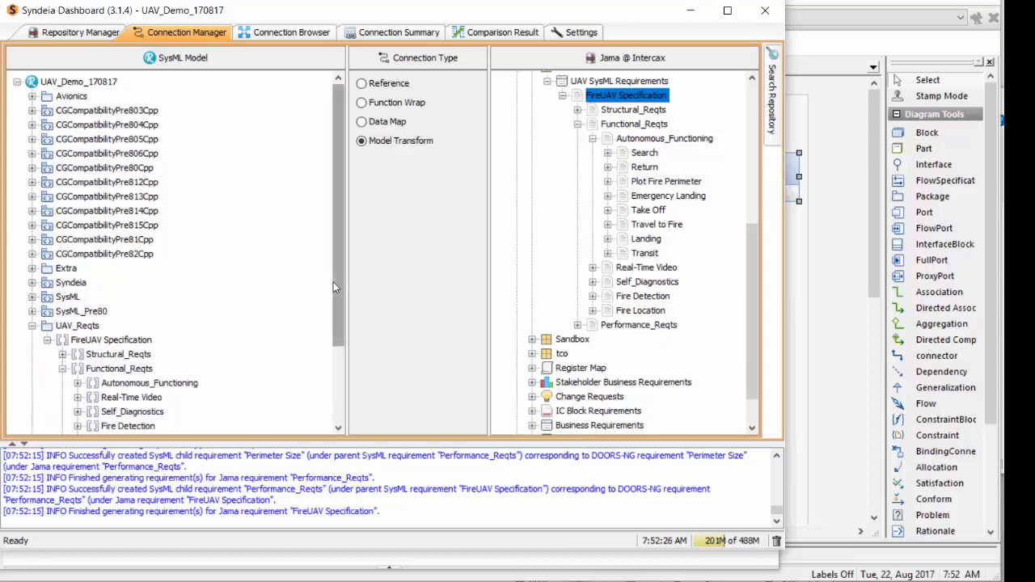
left_click_drag(334, 282, 337, 340)
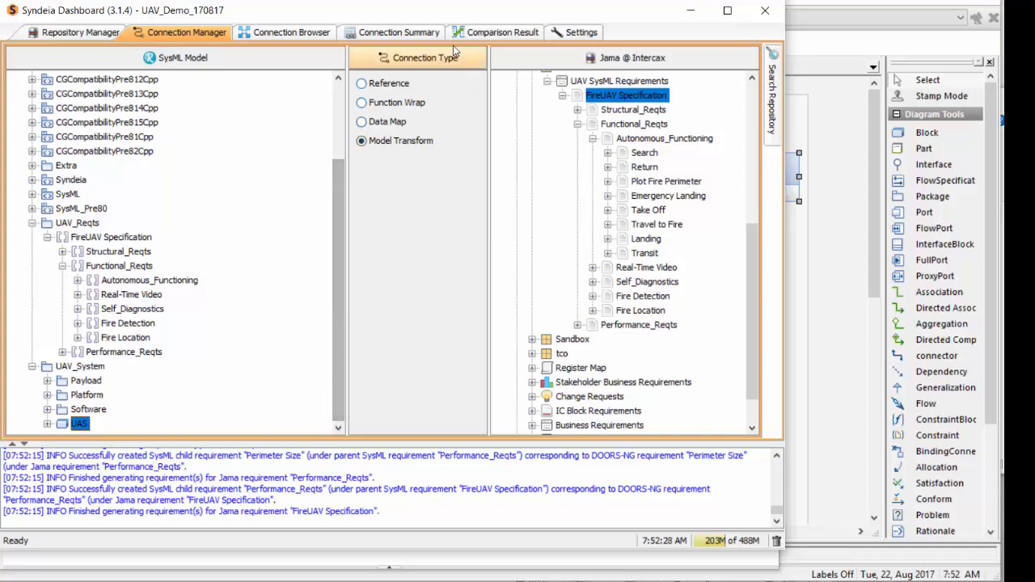
- Retrieve all connections in the Connection Summary, filter them to the Jama @ Intercax target repository, and review the list
left_click(399, 32)
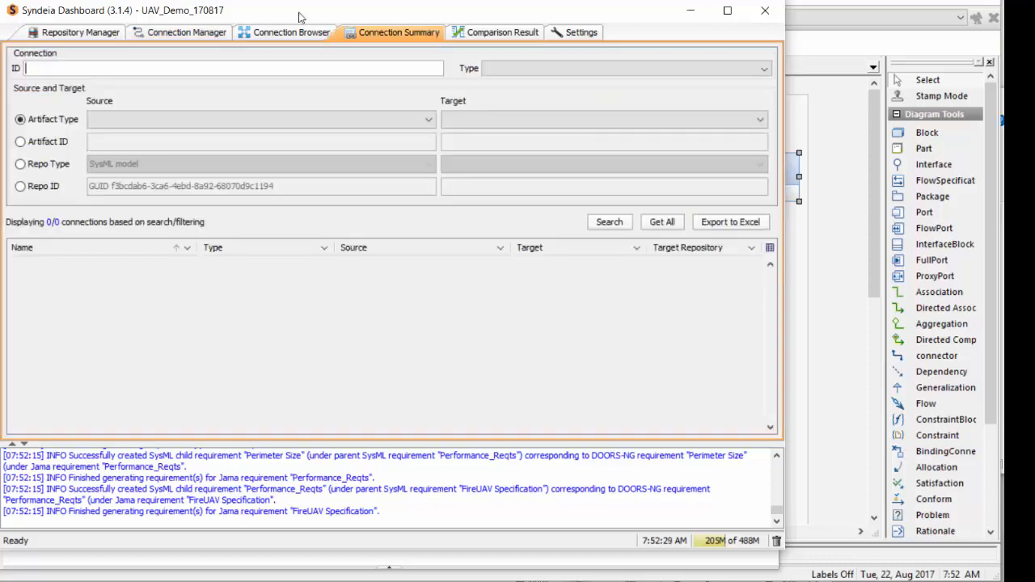
left_click(661, 221)
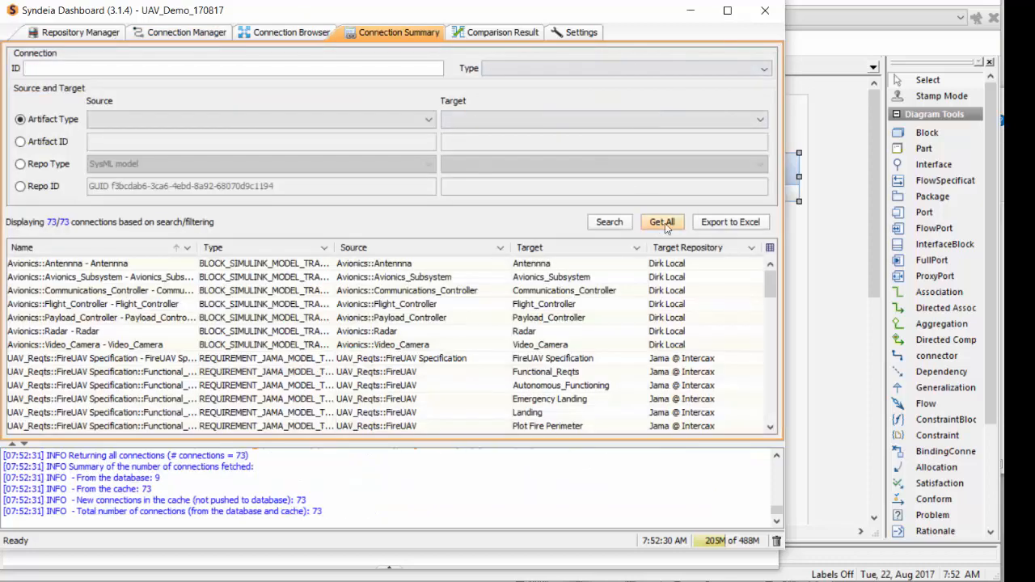
left_click(751, 247)
left_click(683, 302)
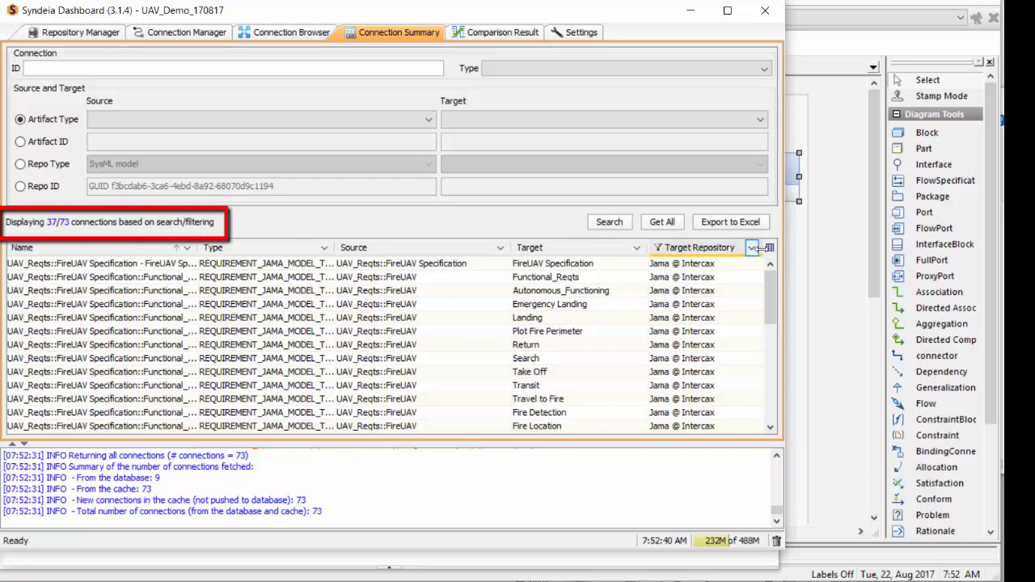
left_click_drag(772, 297, 772, 395)
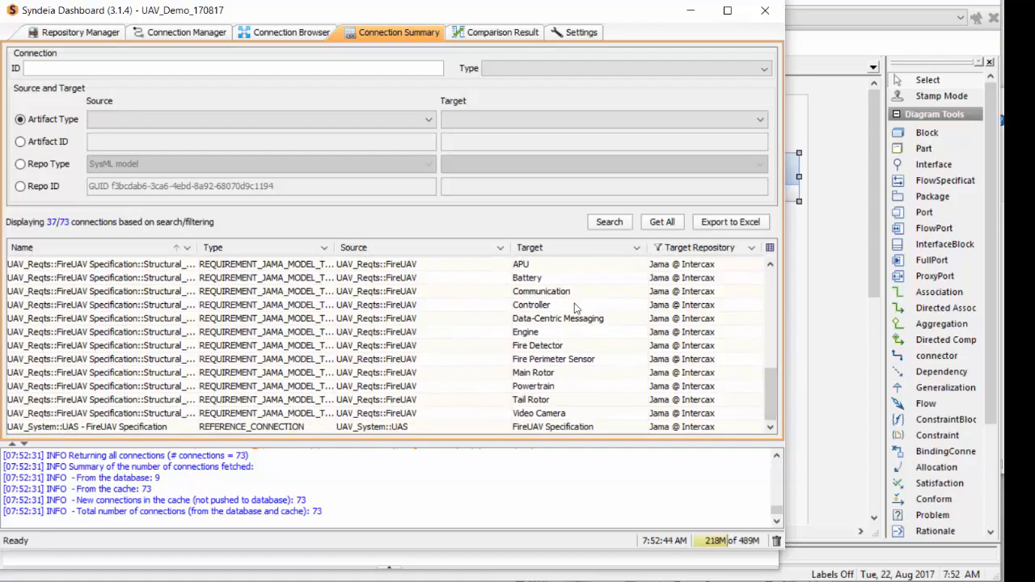
- Switch to Rhapsody and open the Performance REQ requirements diagram in the UAV_Reqts package
mouse_move(577, 576)
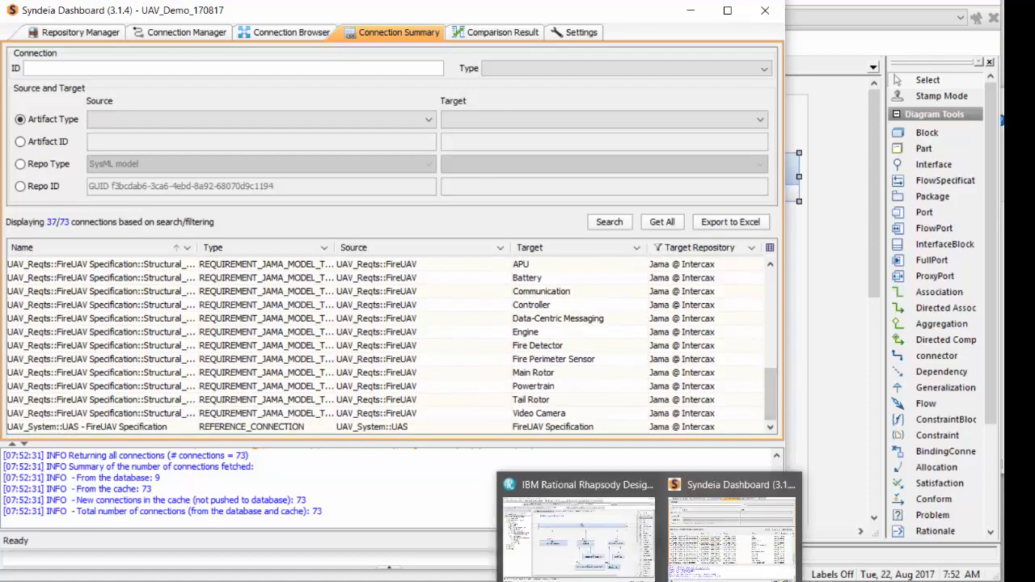
left_click(577, 533)
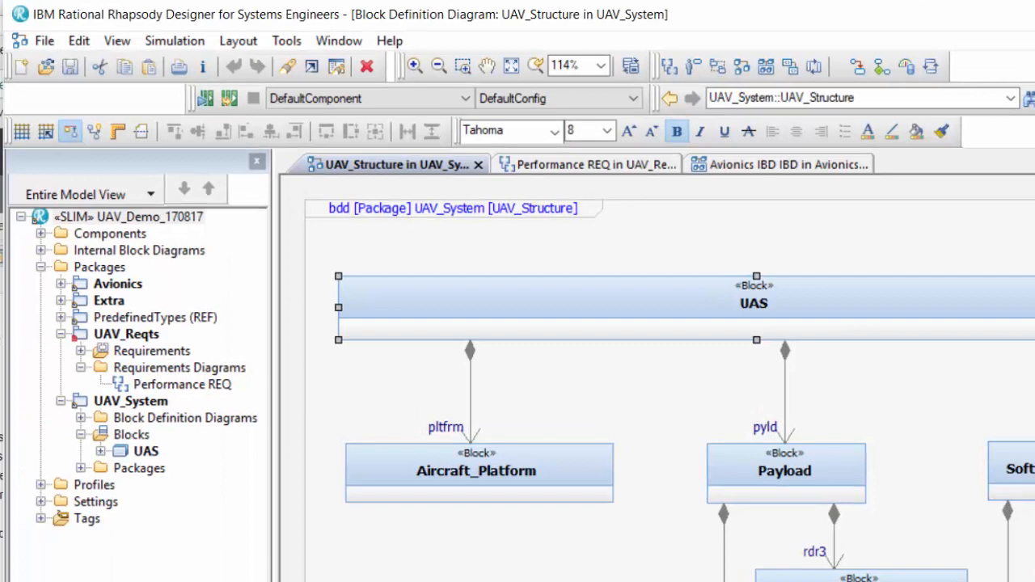
double_click(135, 384)
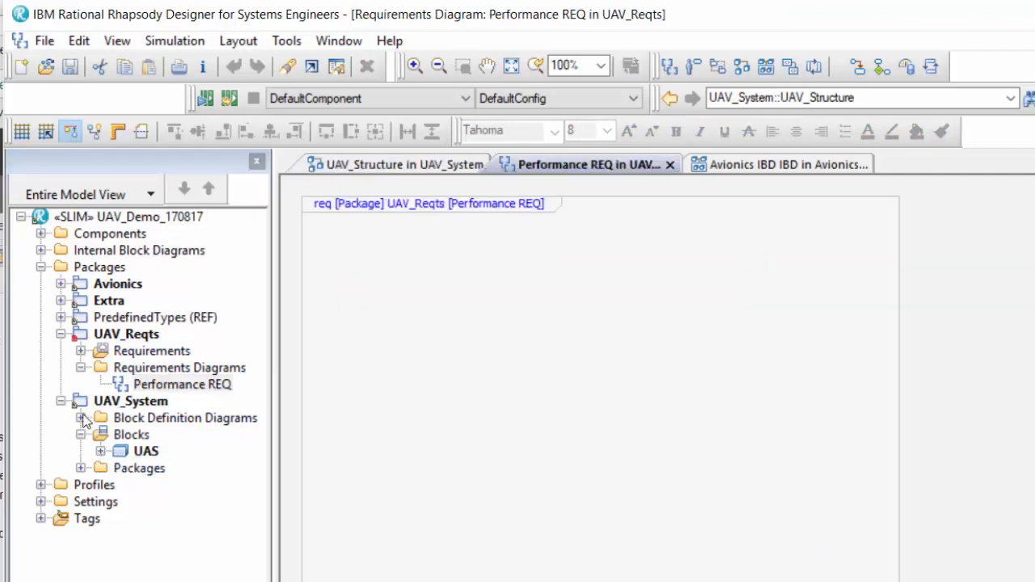
- Place the Fire Detection requirement from FireUAV Specification's Functional_Reqts on the Performance REQ diagram and enlarge its box
left_click(81, 351)
left_click(100, 367)
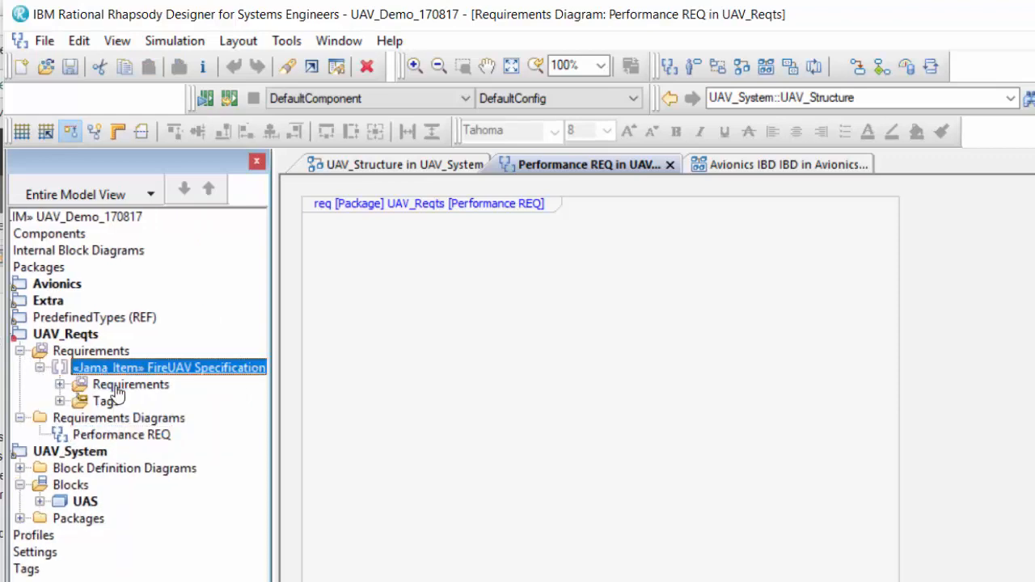
left_click(60, 384)
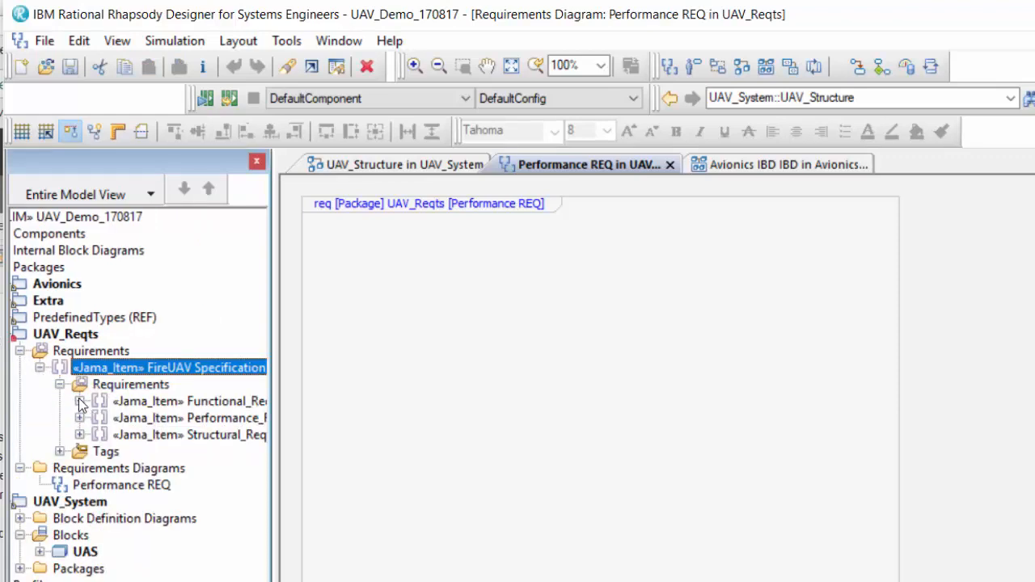
left_click(78, 400)
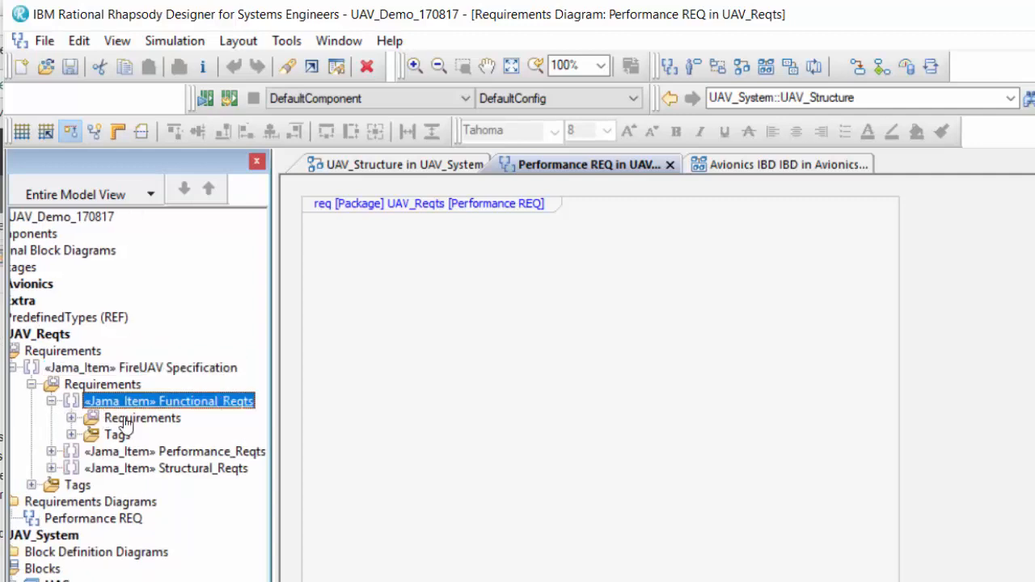
left_click(73, 418)
left_click_drag(150, 455, 453, 330)
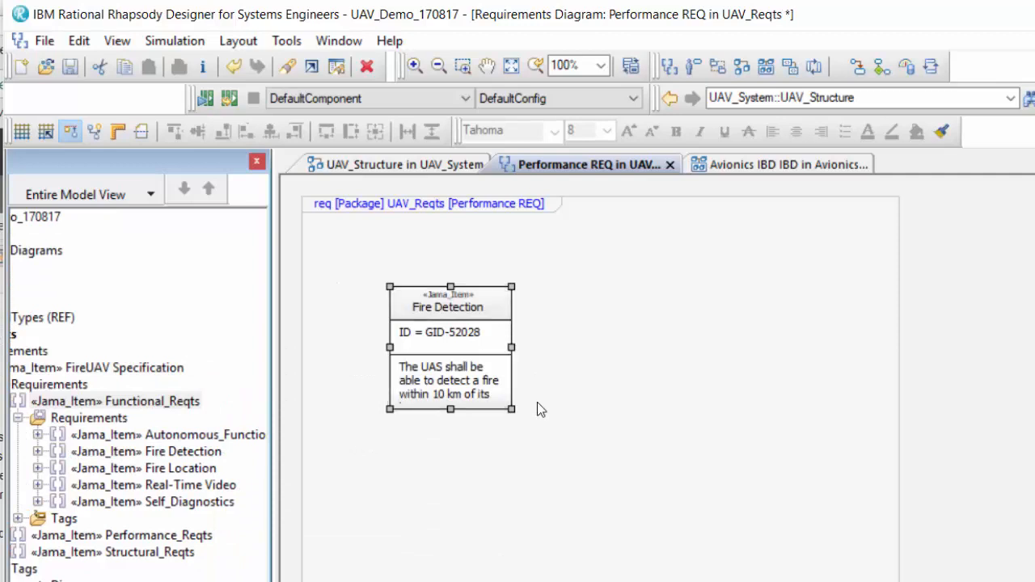
left_click_drag(511, 410, 577, 433)
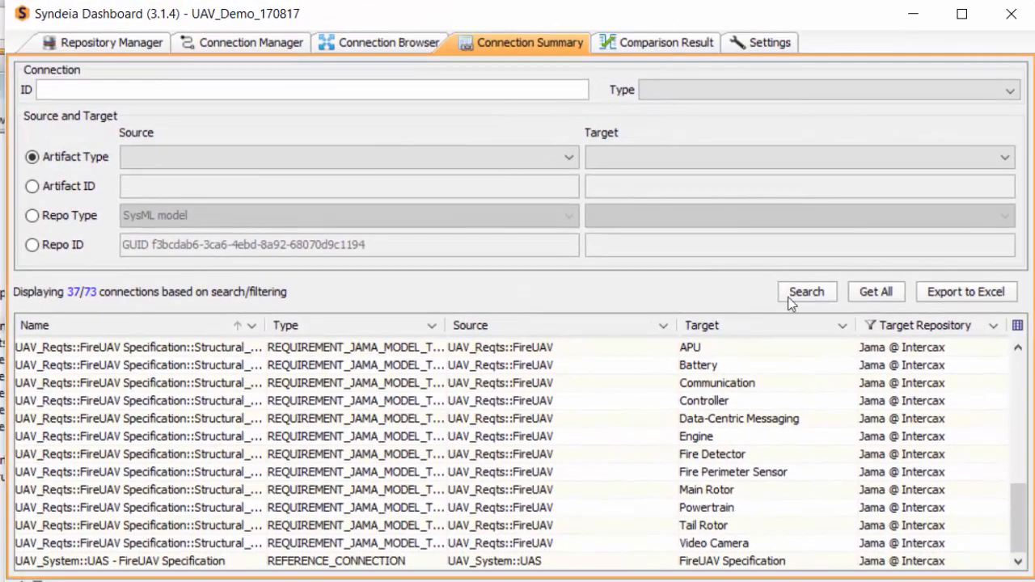
- Return to the Syndeia Dashboard's Connection Manager and locate UAV SysML Requirements under UAV Sandbox in the Jama repository
left_click(234, 42)
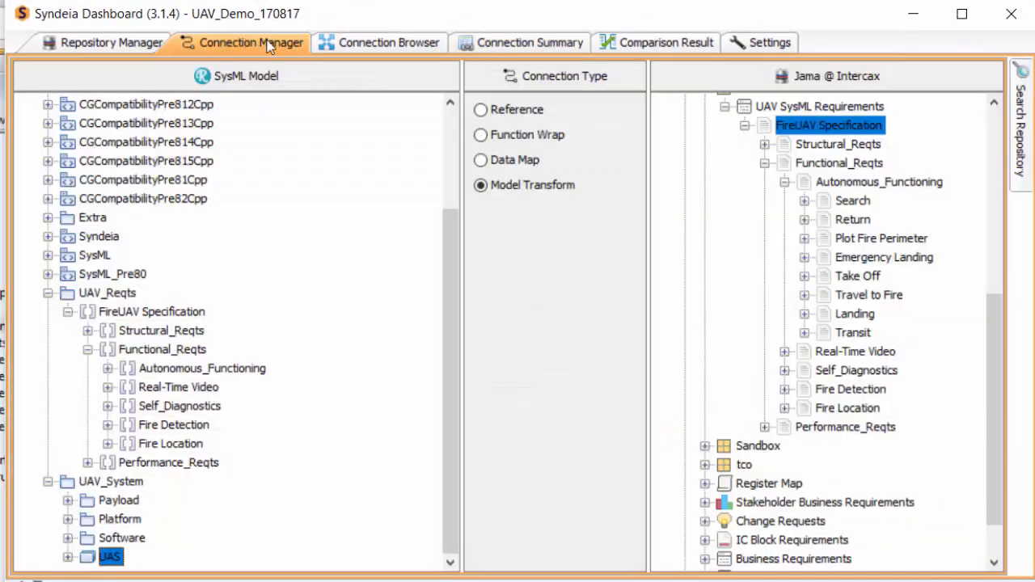
left_click_drag(994, 308, 989, 271)
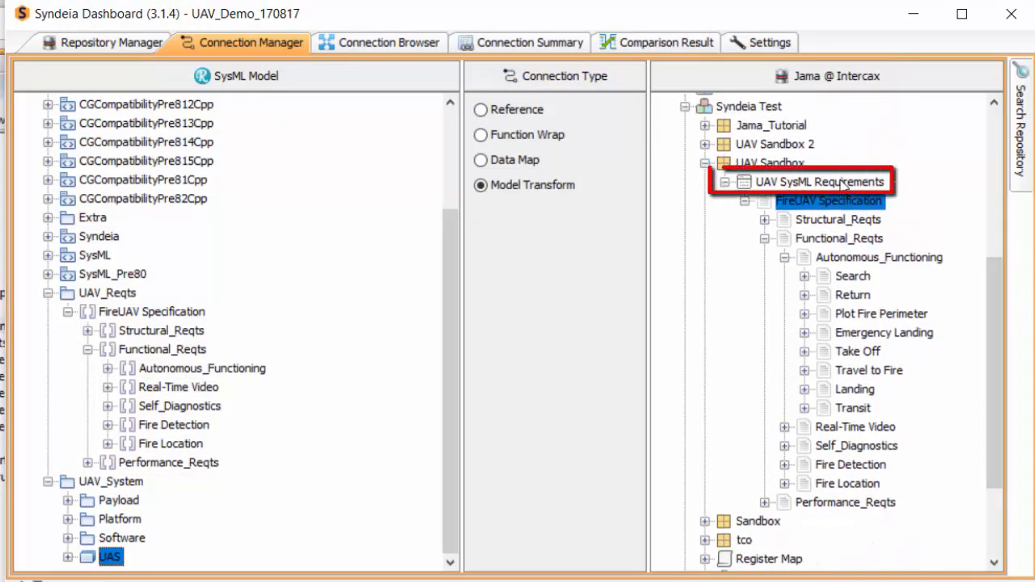